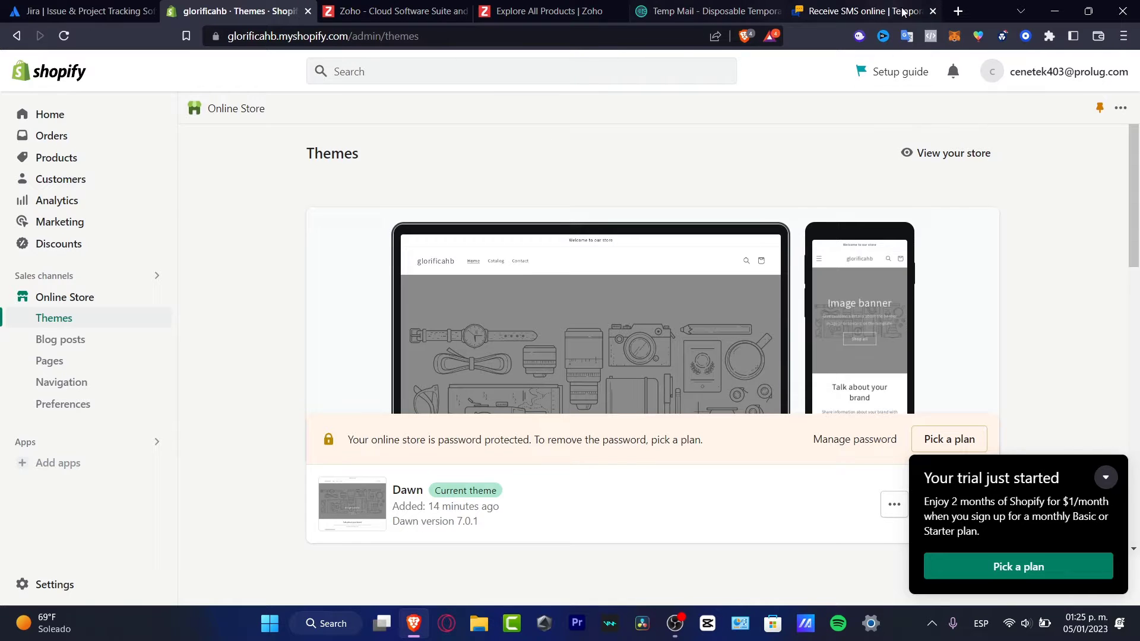
Search Google for 'cj dropshipping' in a new tab
left_click(959, 14)
type("c")
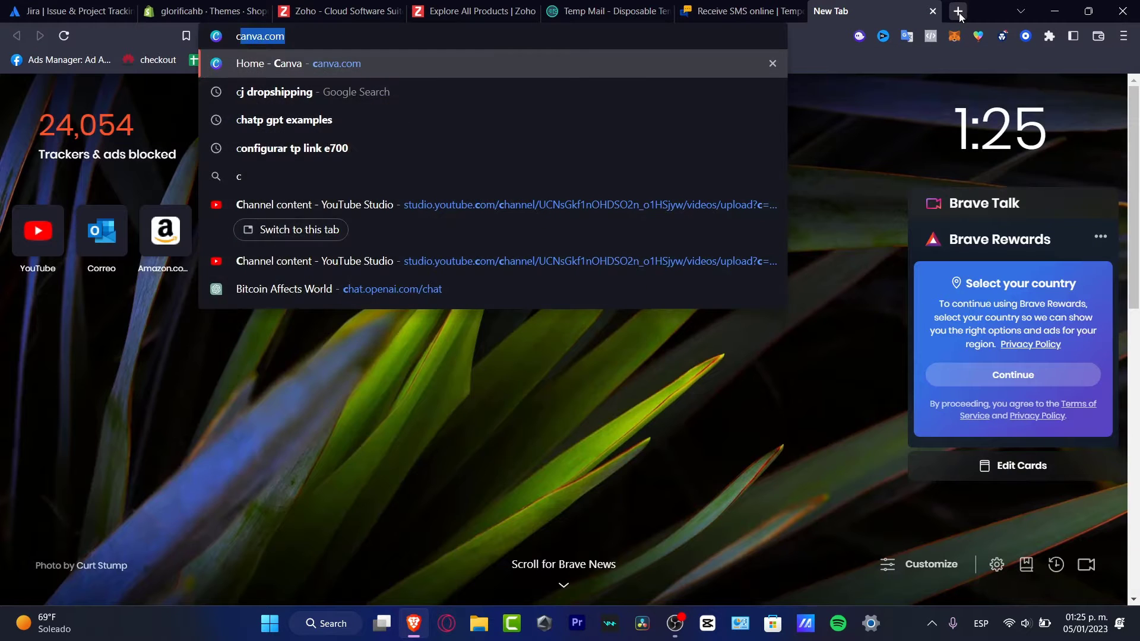
type("j dropp")
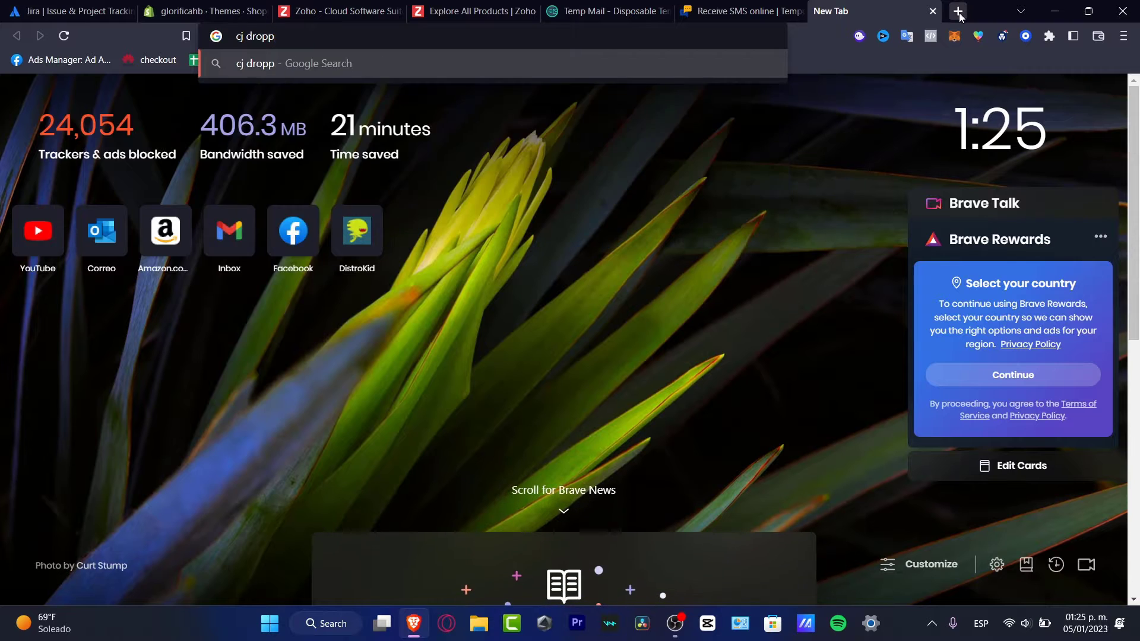
key("BackSpace")
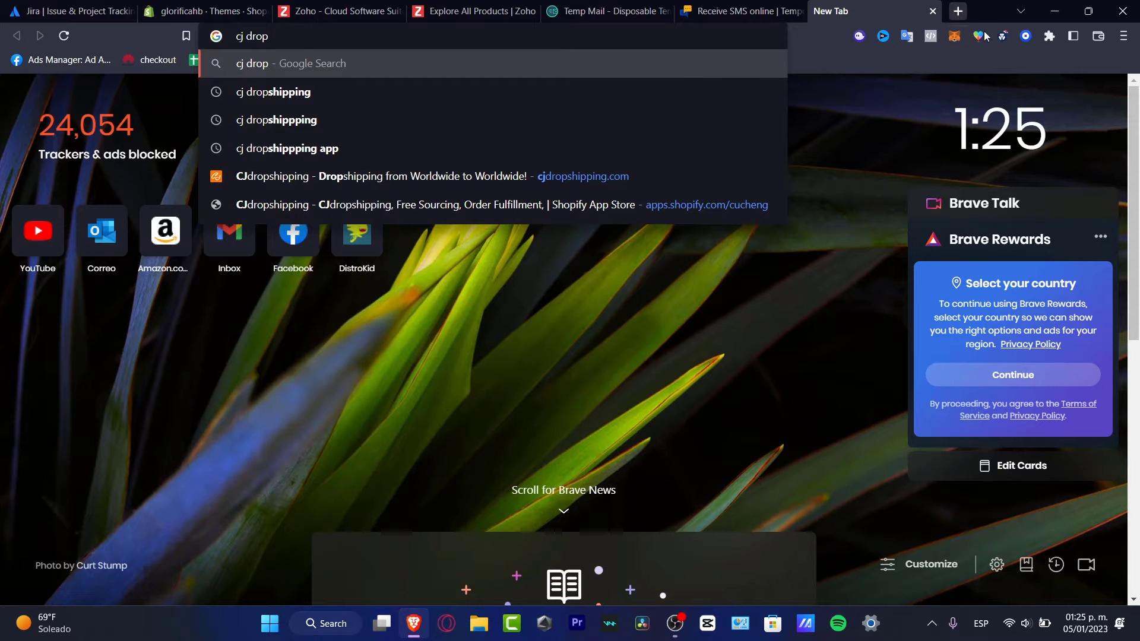
left_click(653, 93)
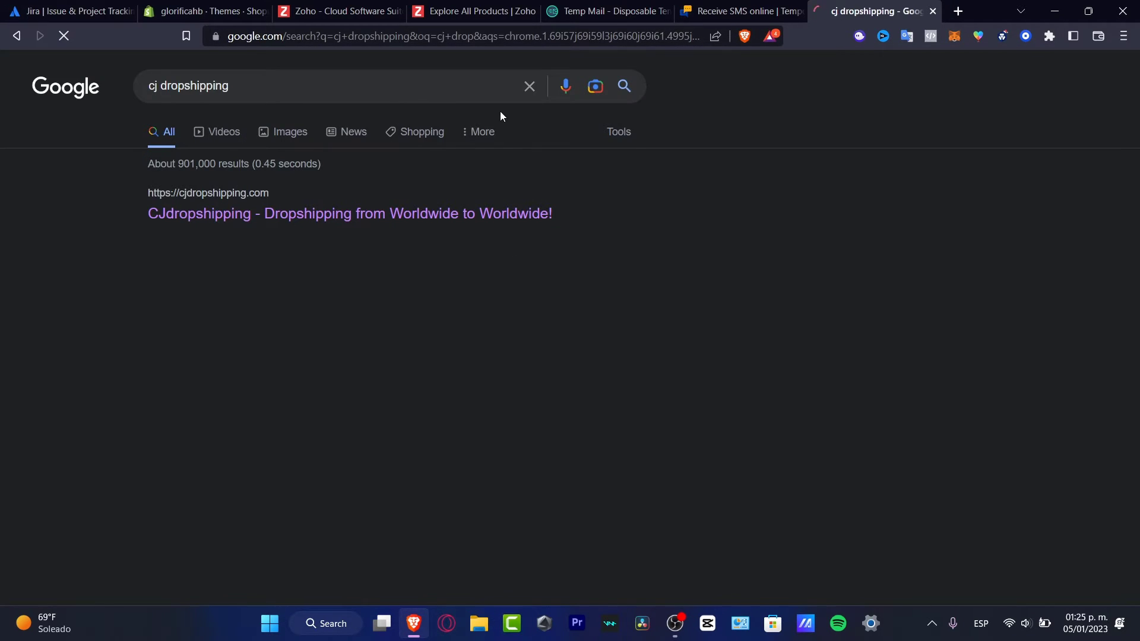
Refine the search to 'cj dropshipping integration' and open '14 eCommerce Platforms that CJ Supports'
left_click(350, 84)
type("inte")
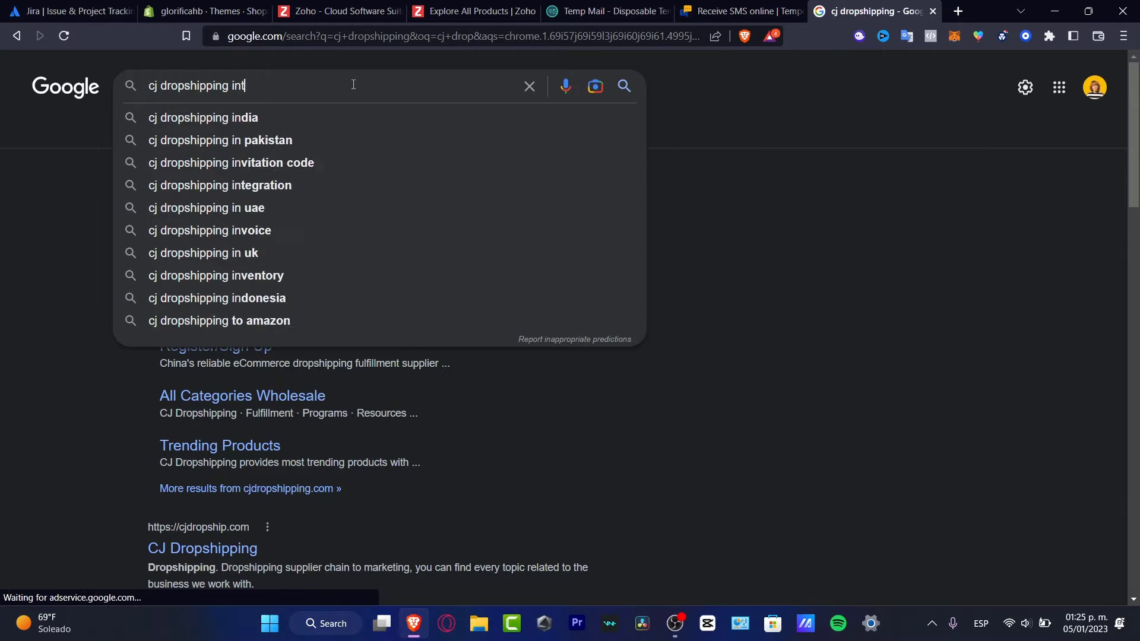
left_click(344, 114)
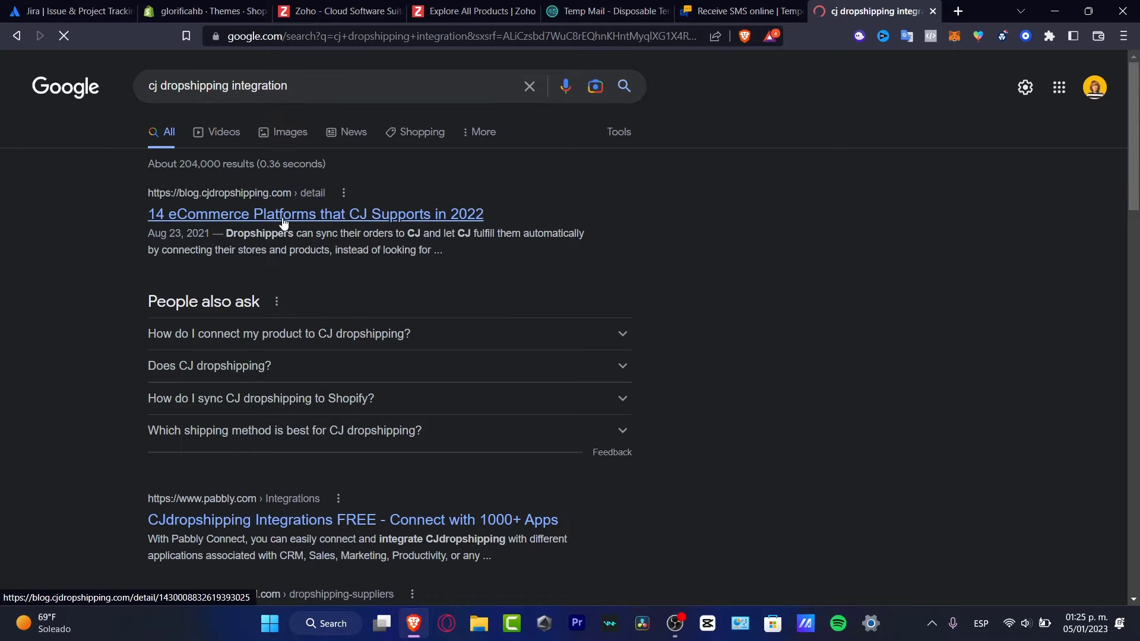
left_click(387, 215)
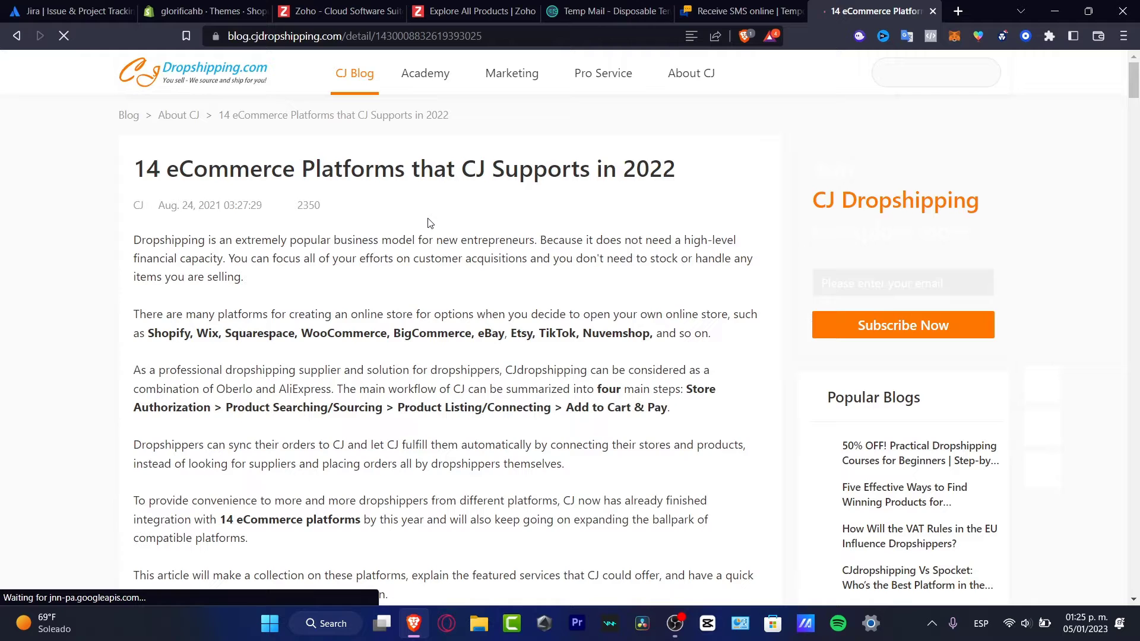
Scroll down to the '14 Compatible Platforms on CJ' chart that lists Shopify
scroll(633, 255, "down", 5)
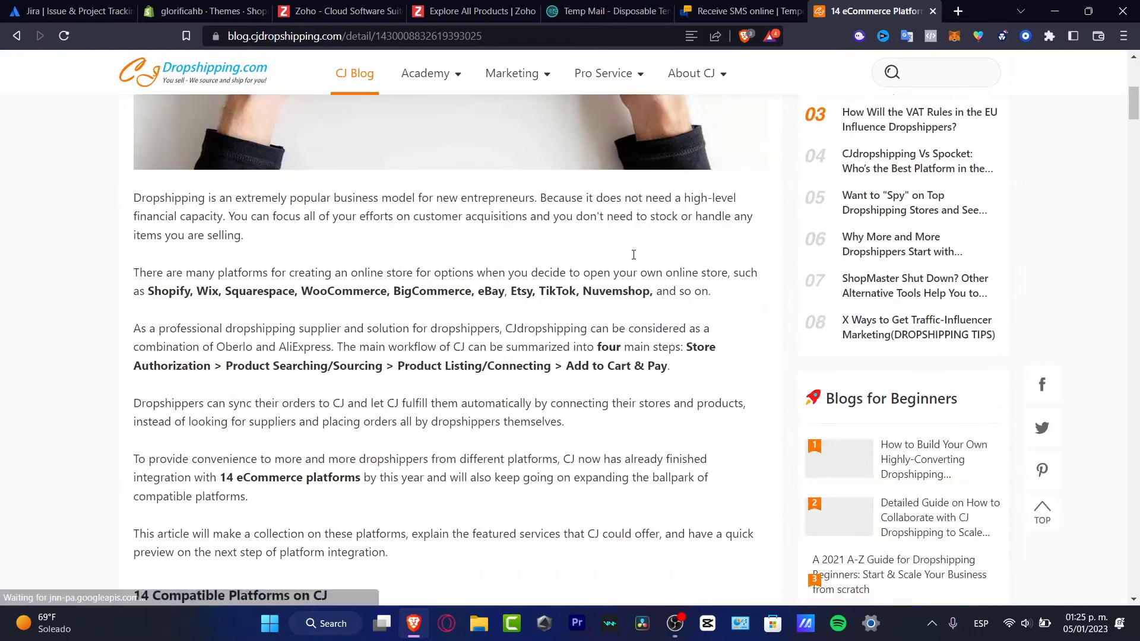
scroll(634, 254, "down", 6)
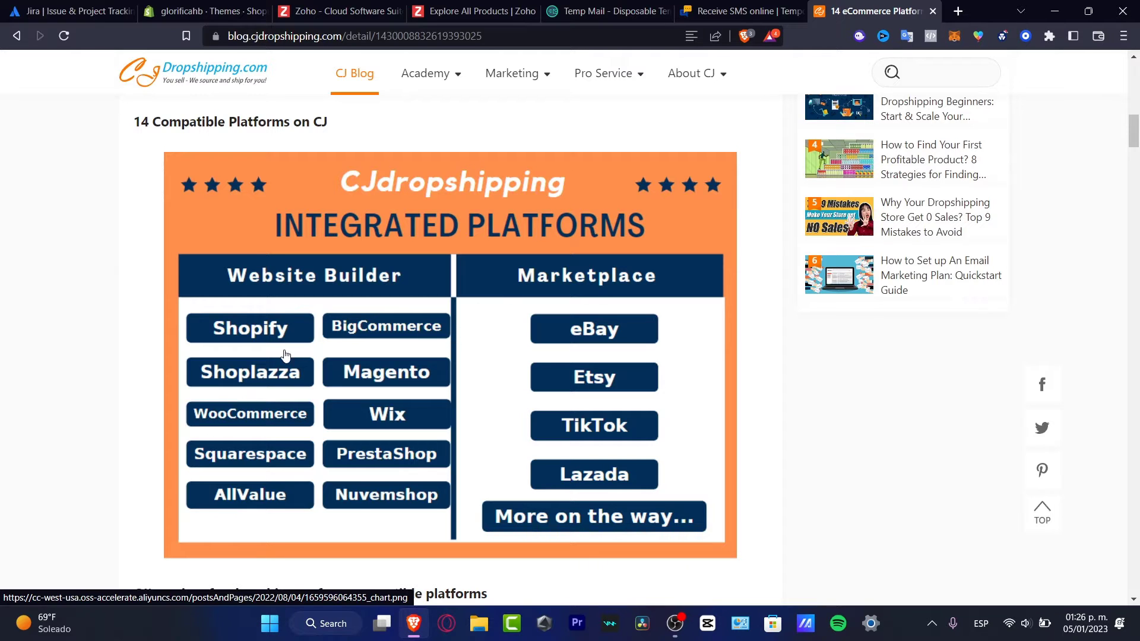
Back in the Shopify admin, collapse the trial panel and browse the recommended apps
left_click(200, 8)
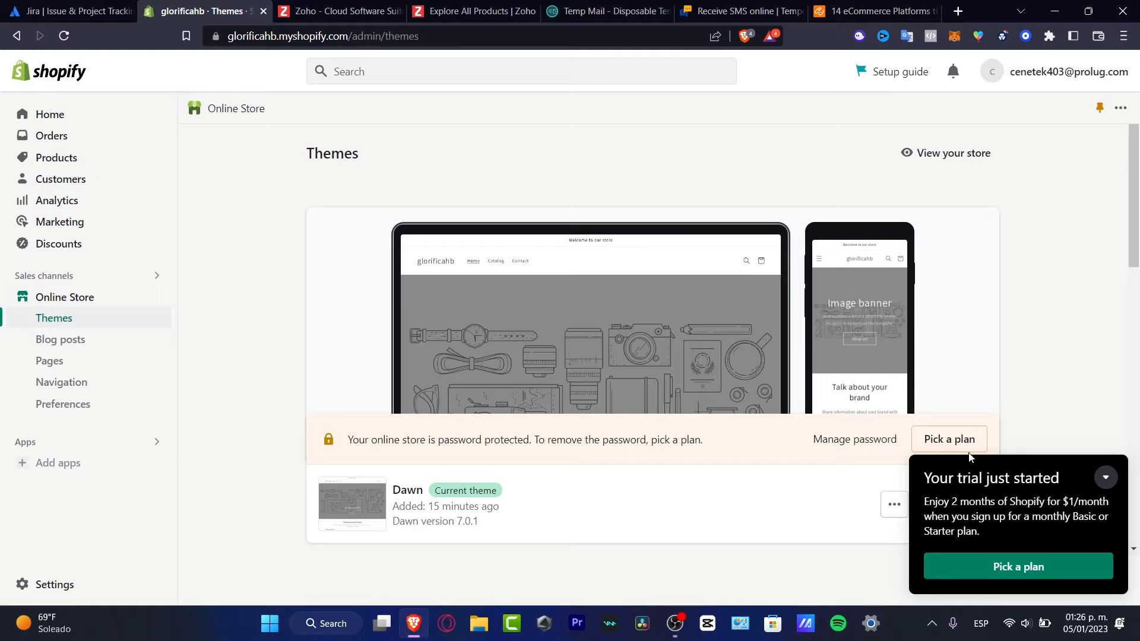
left_click(1106, 478)
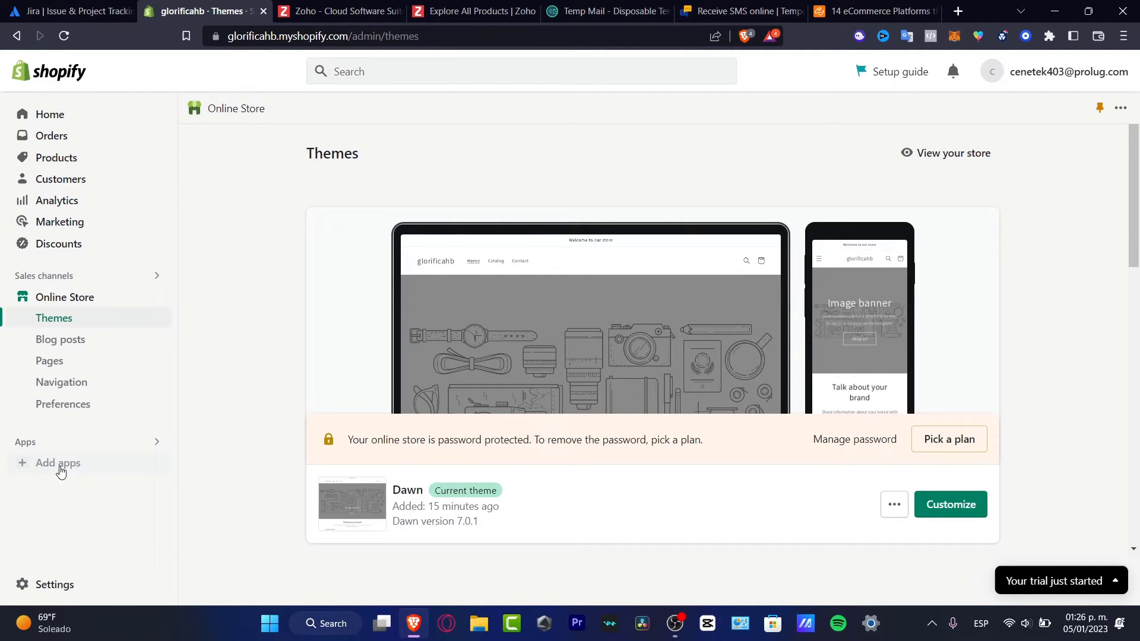
left_click(32, 445)
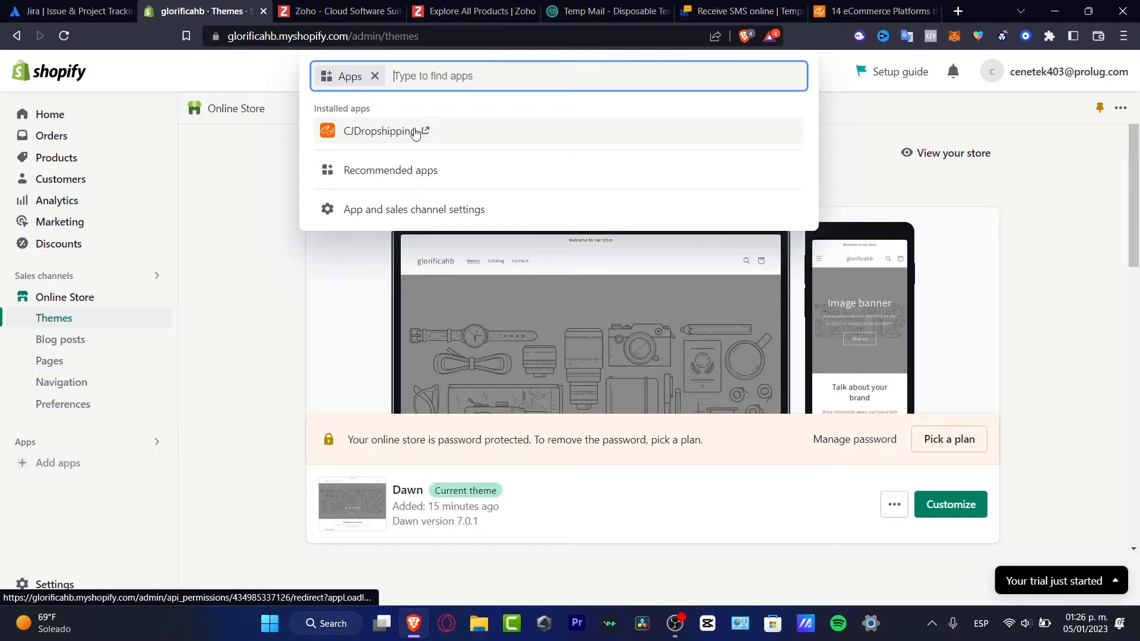
left_click(402, 170)
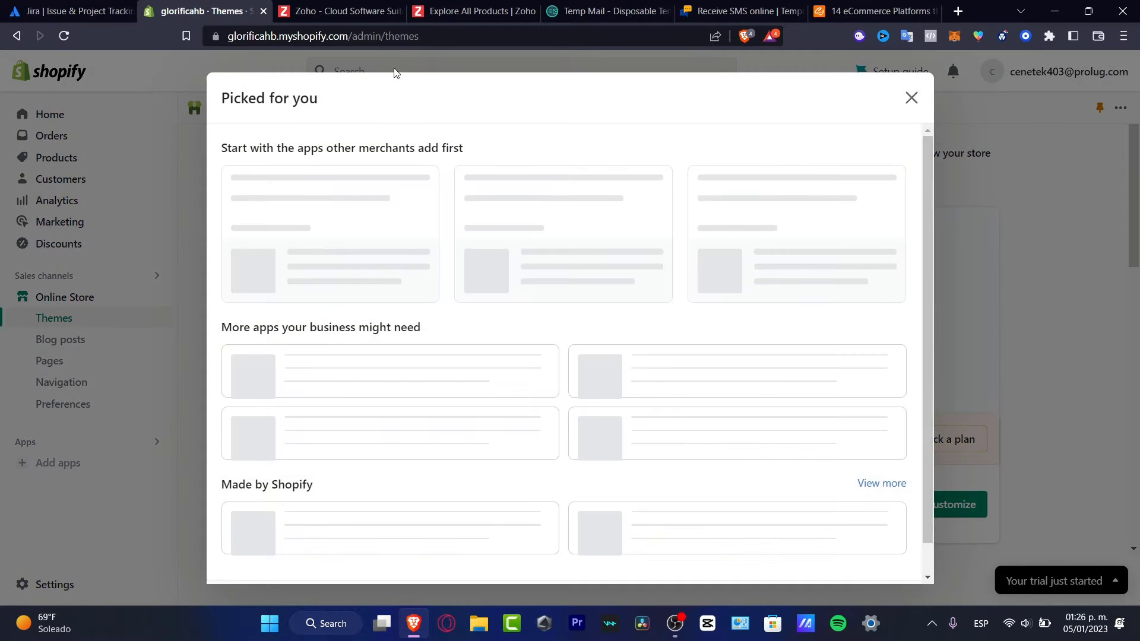
scroll(466, 184, "down", 2)
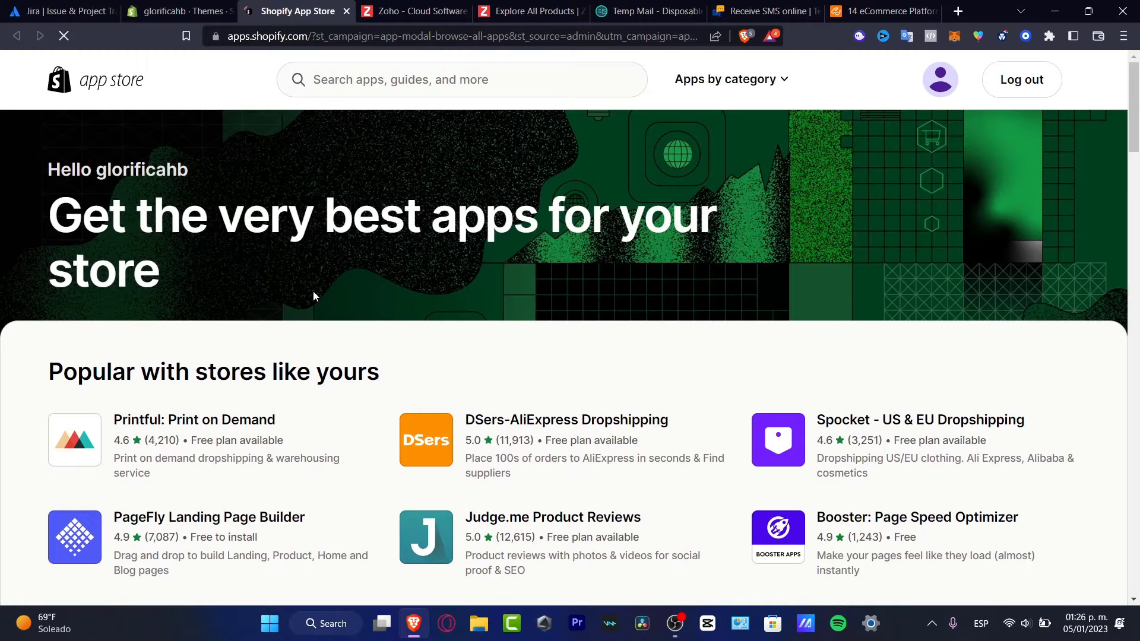
Close the recommended apps and launch the installed CJDropshipping app
left_click(346, 12)
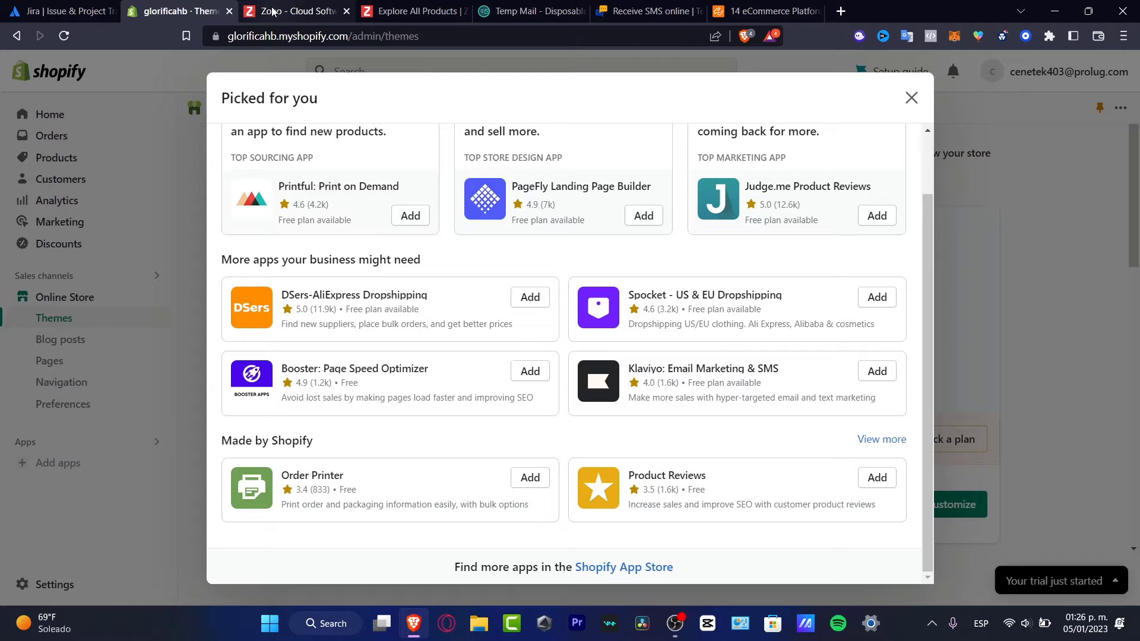
scroll(375, 232, "up", 2)
left_click(911, 98)
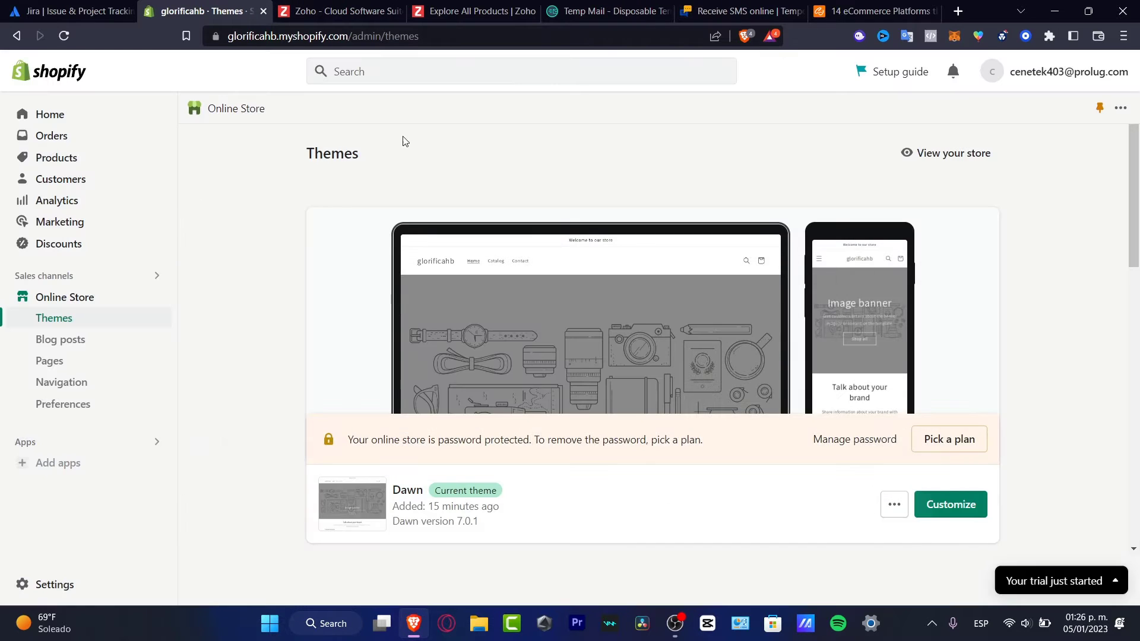
left_click(79, 472)
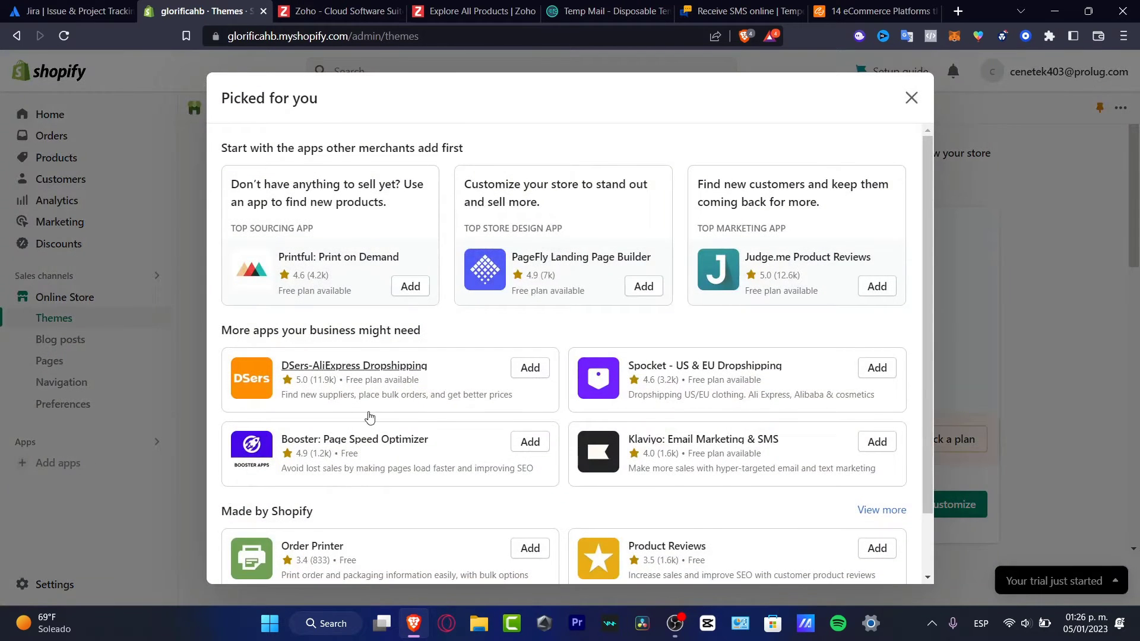
left_click(164, 442)
left_click(163, 442)
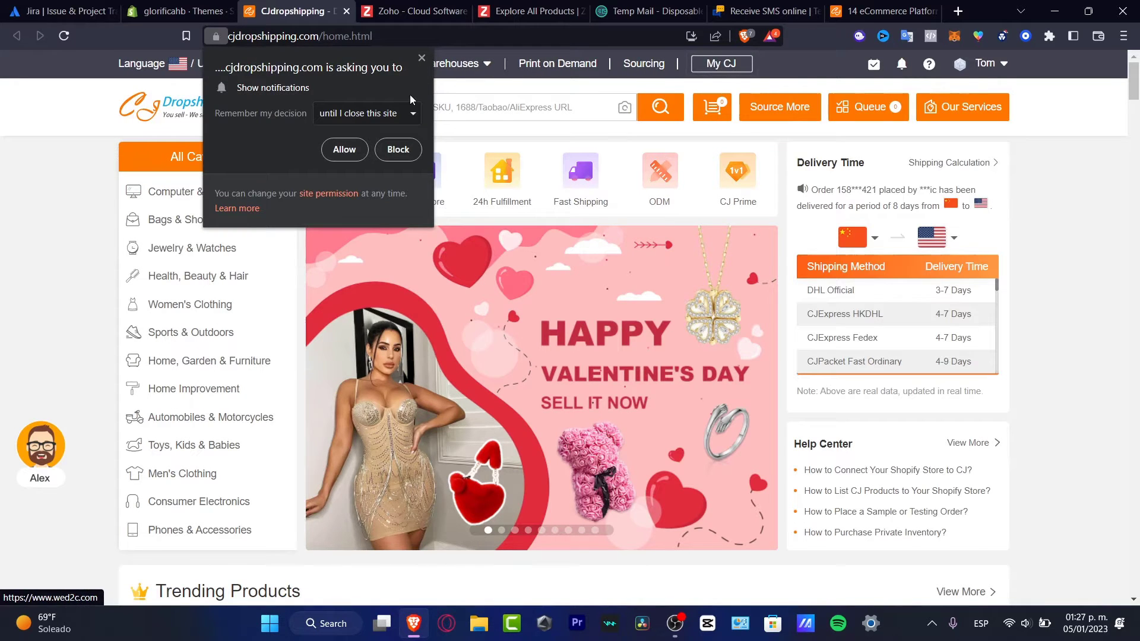
Dismiss CJdropshipping's notification request and return to the Shopify Themes page with Dawn
left_click(422, 58)
mouse_move(423, 65)
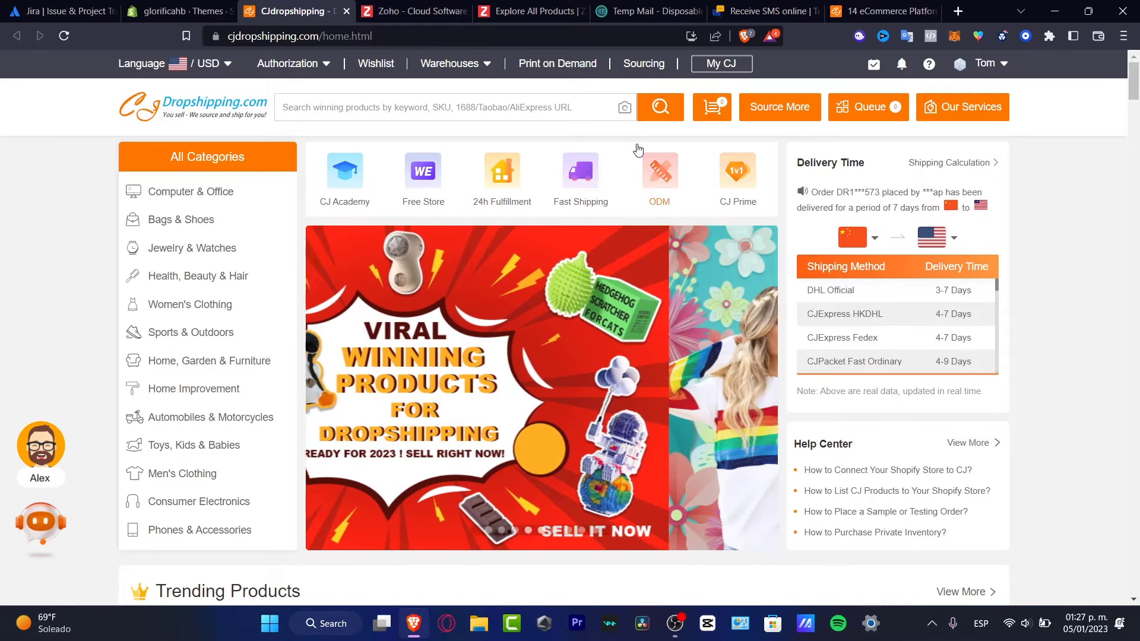
left_click(159, 12)
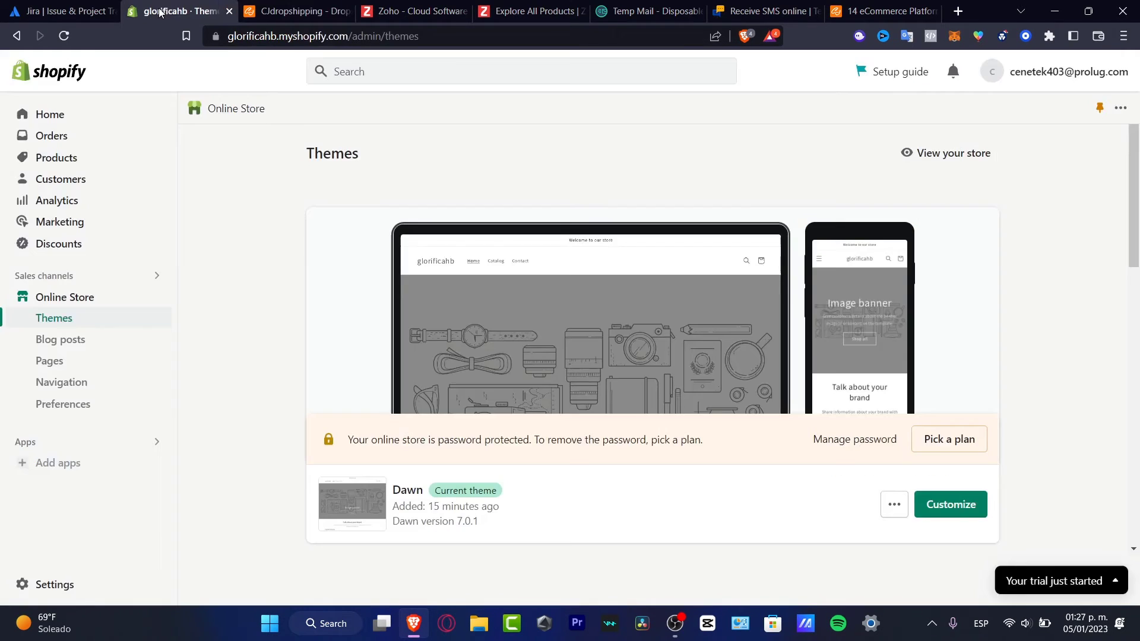
left_click(94, 446)
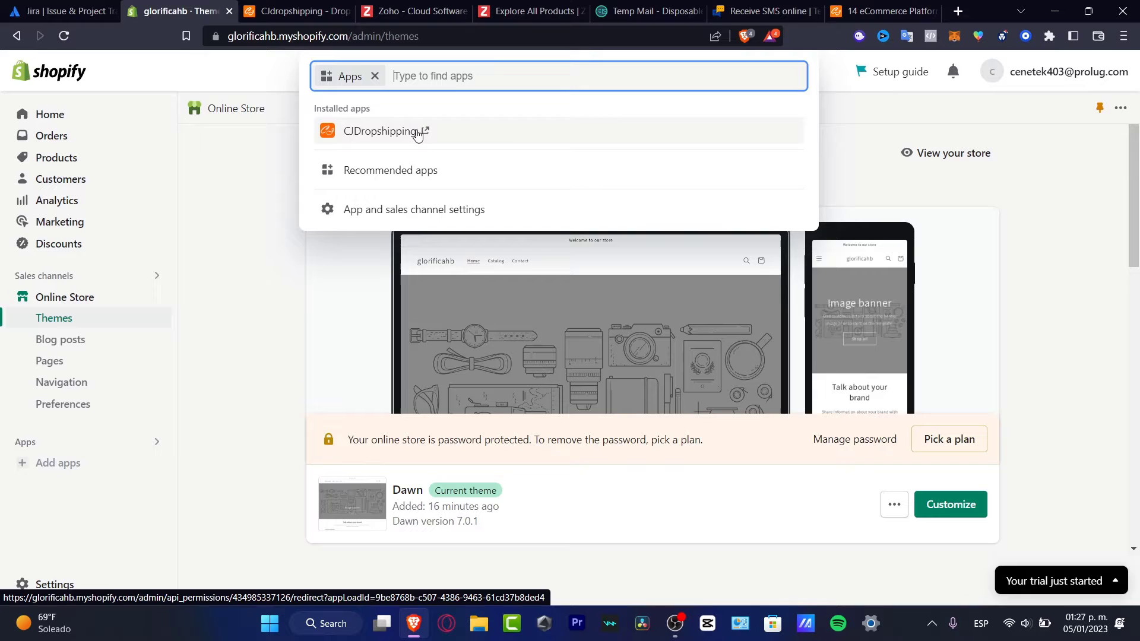
left_click(190, 162)
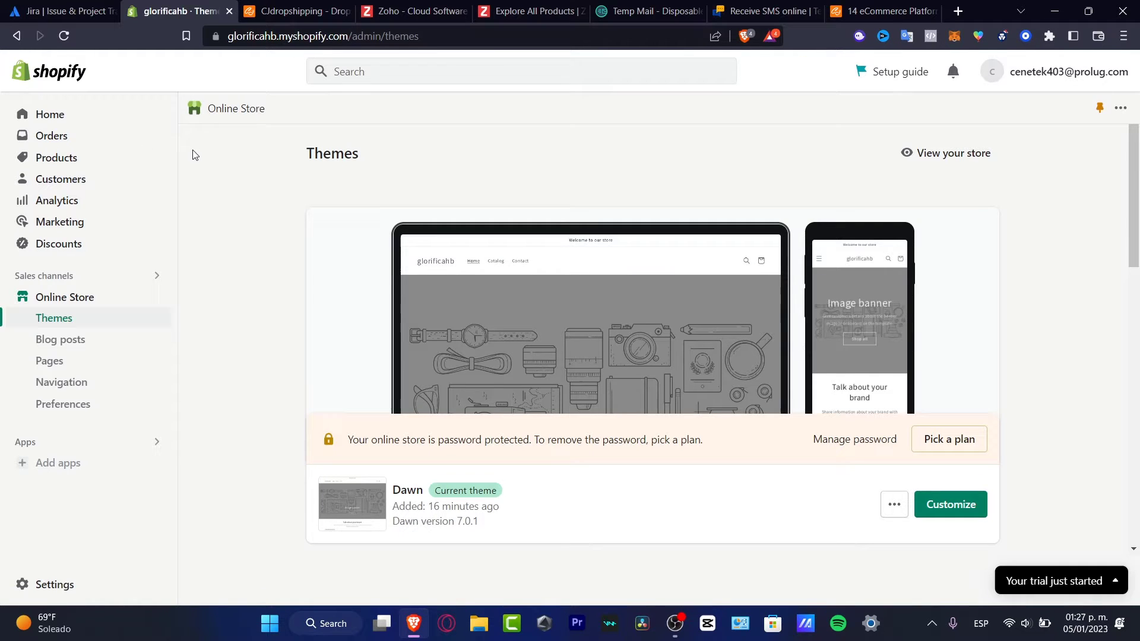
Show the Shopify Products list with the single active hoodie sweatshirt
left_click(69, 158)
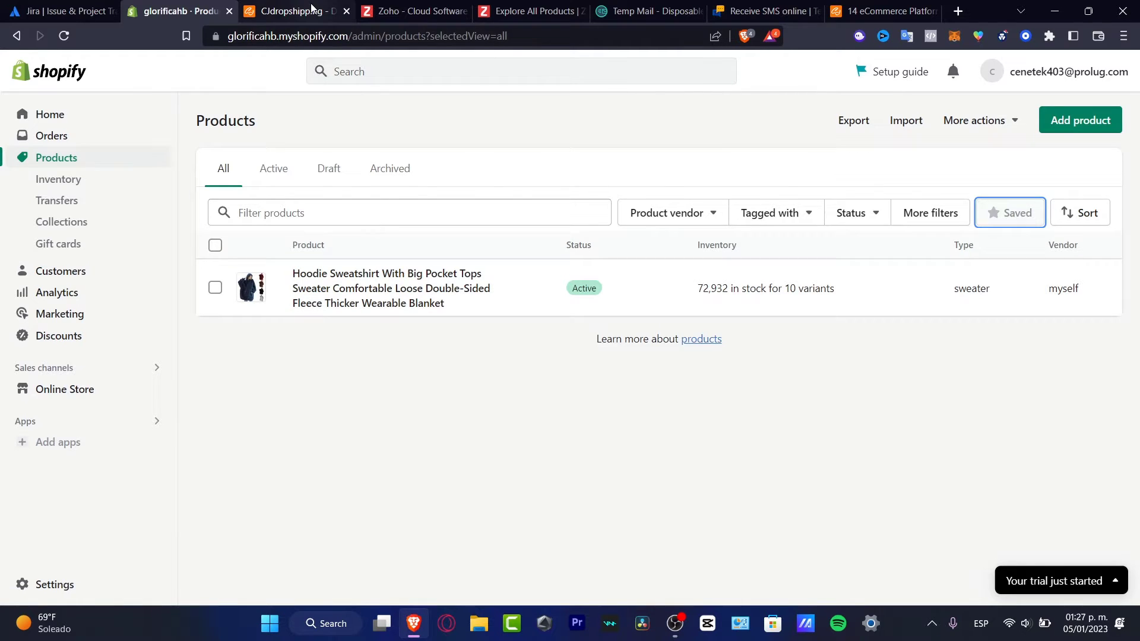
In CJdropshipping, open the account's Profile page from the user name menu
left_click(291, 11)
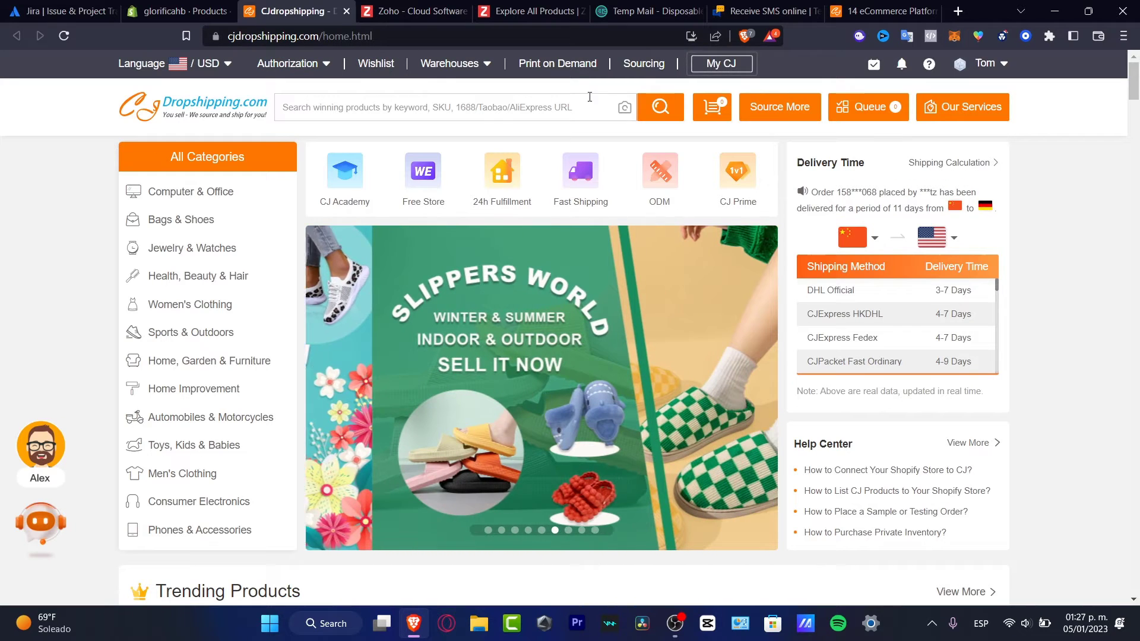
mouse_move(999, 69)
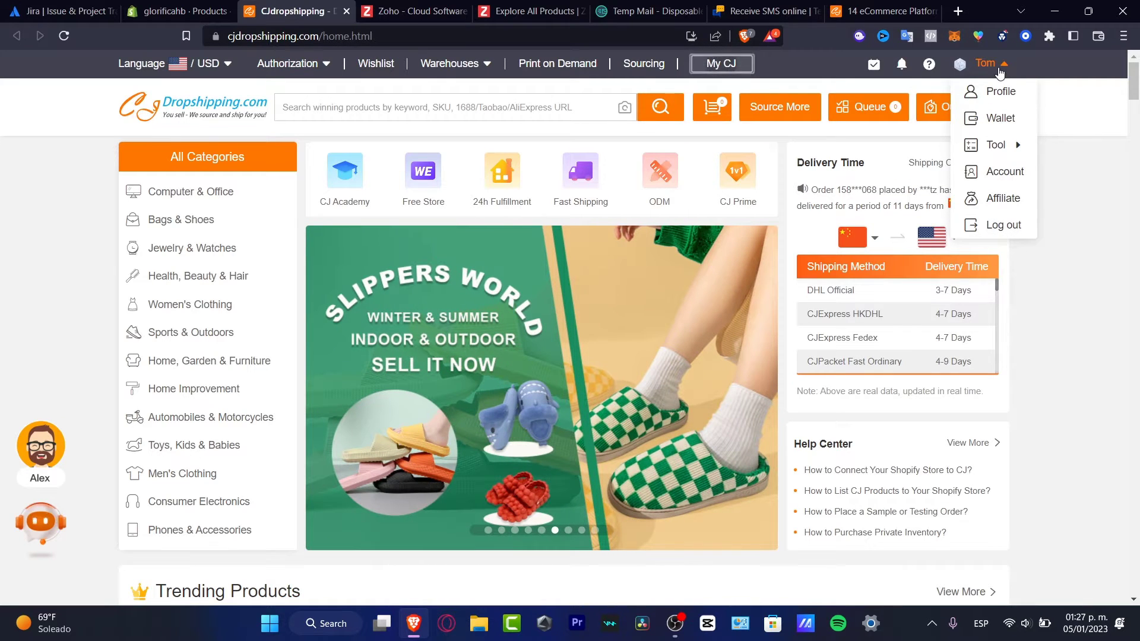
left_click(1005, 92)
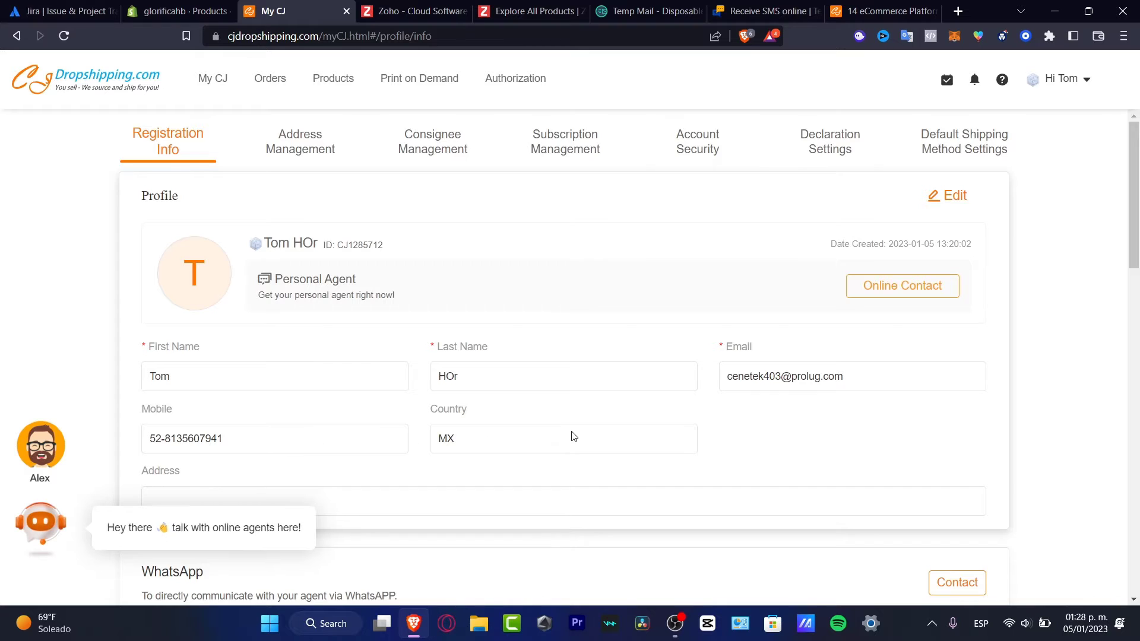
Review the profile details, cancel the My Stores link edit, and return to the CJ homepage
scroll(573, 438, "down", 3)
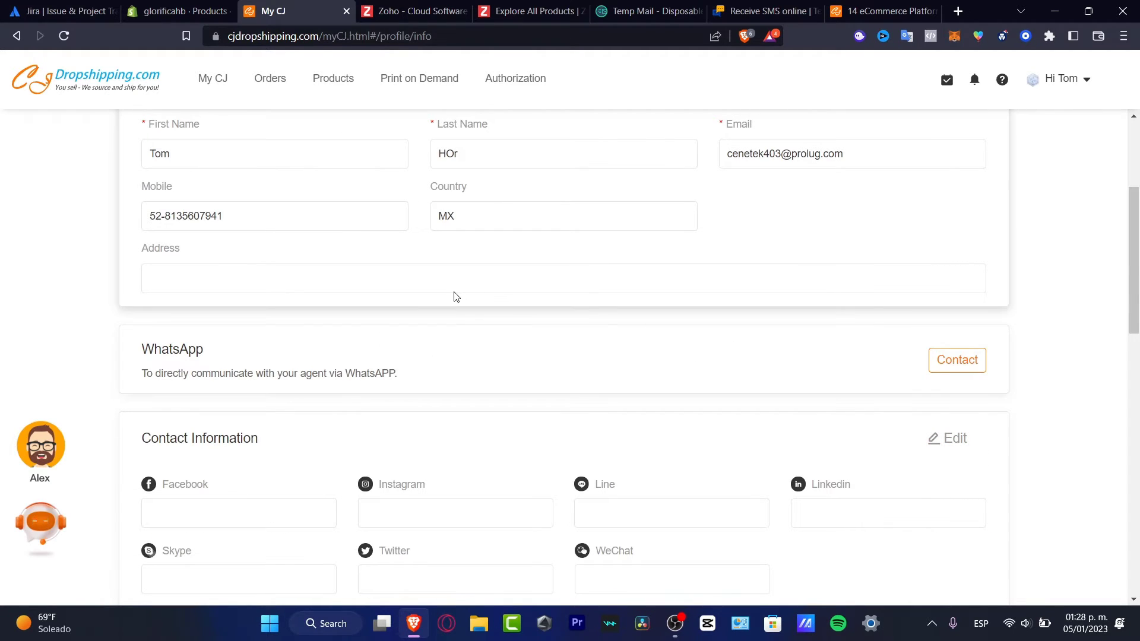
scroll(460, 303, "down", 6)
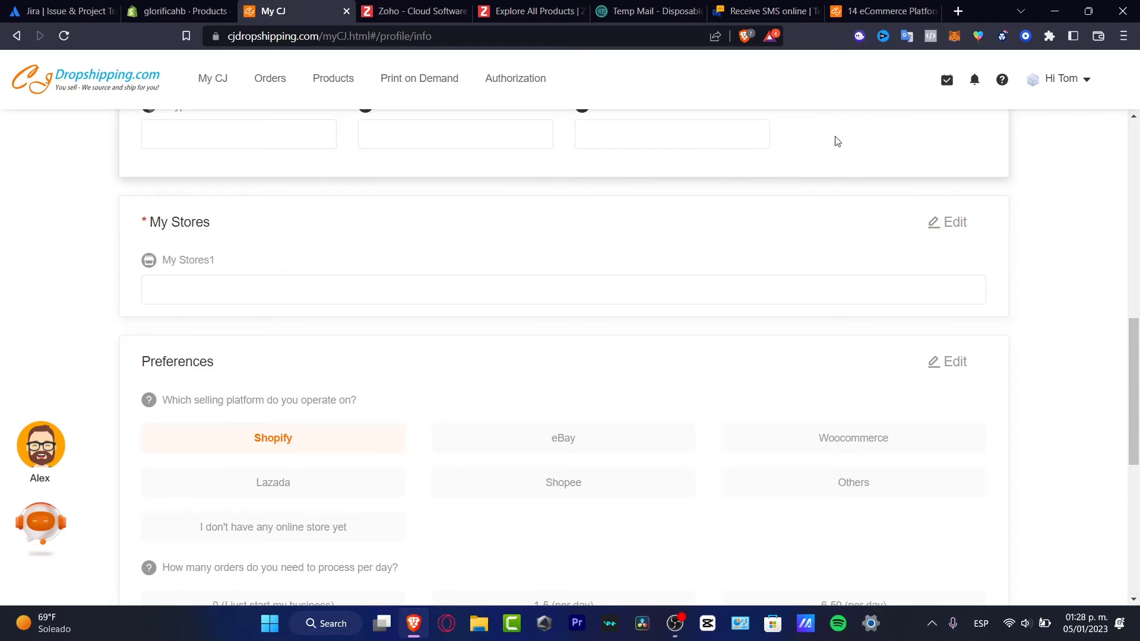
left_click(947, 222)
left_click(572, 287)
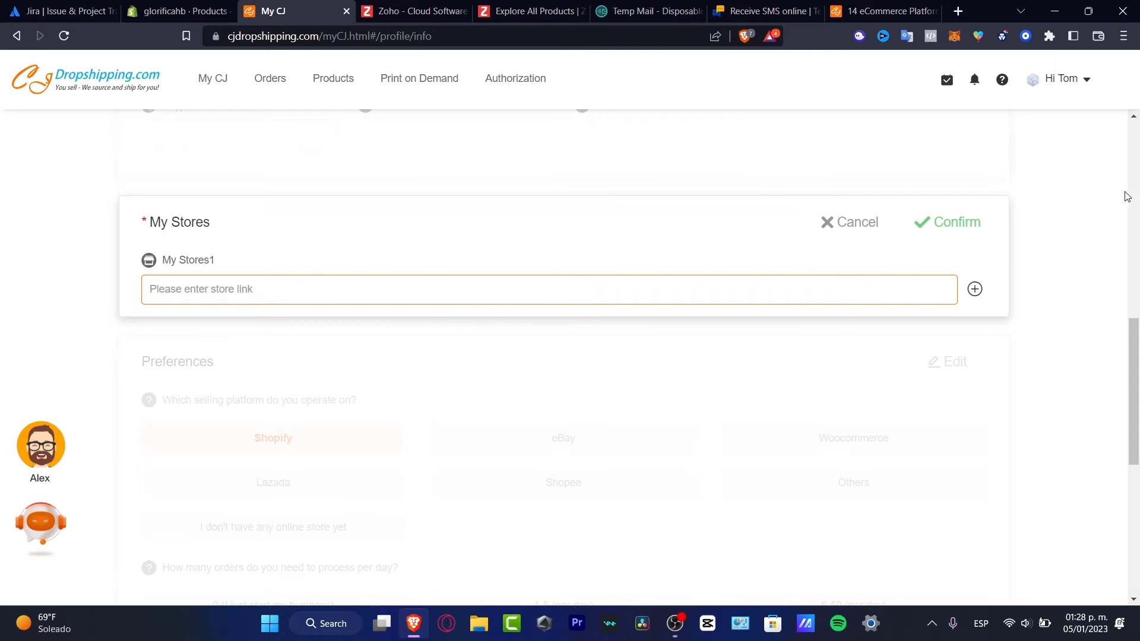
left_click(868, 223)
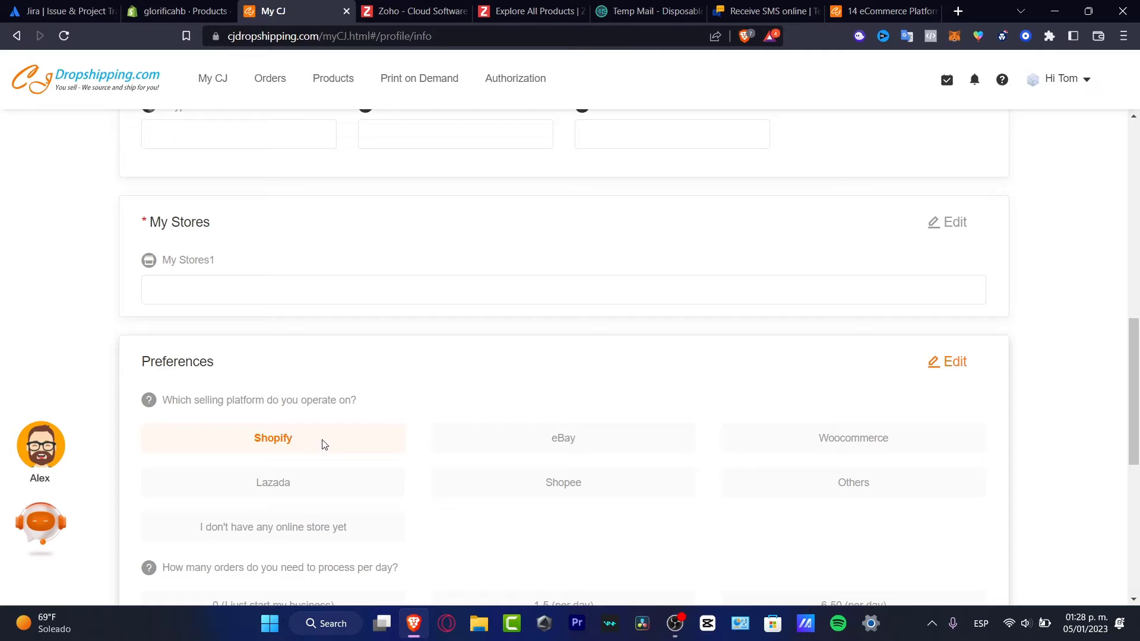
scroll(323, 443, "down", 7)
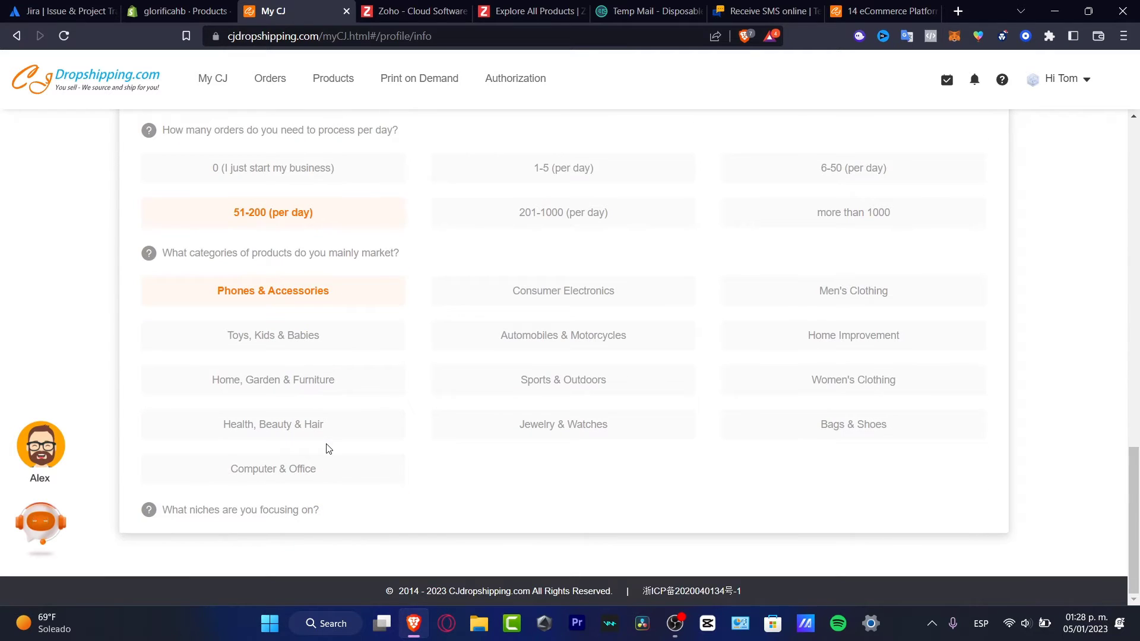
scroll(670, 429, "up", 10)
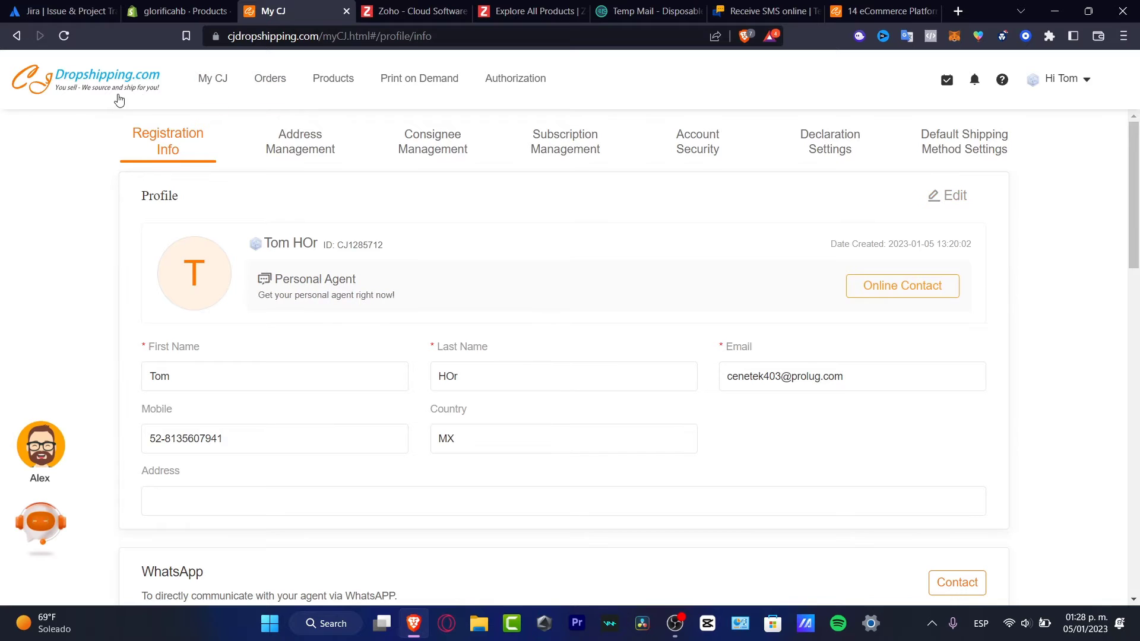
left_click(85, 95)
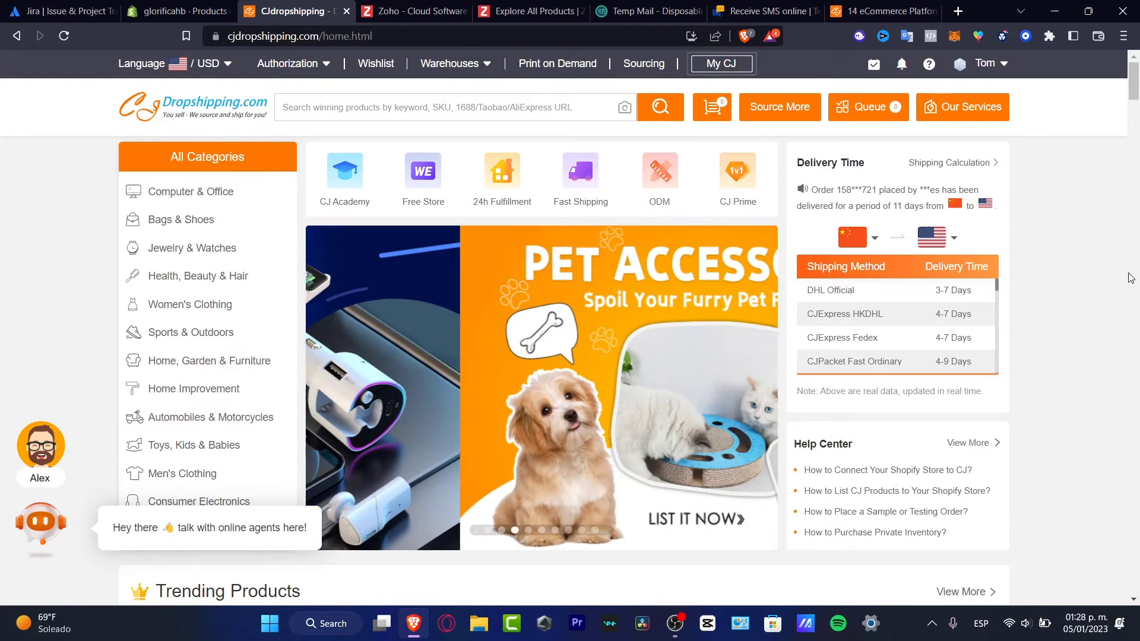
Scroll toward Trending Products, glancing at the Shopify products list before returning
scroll(1118, 311, "down", 4)
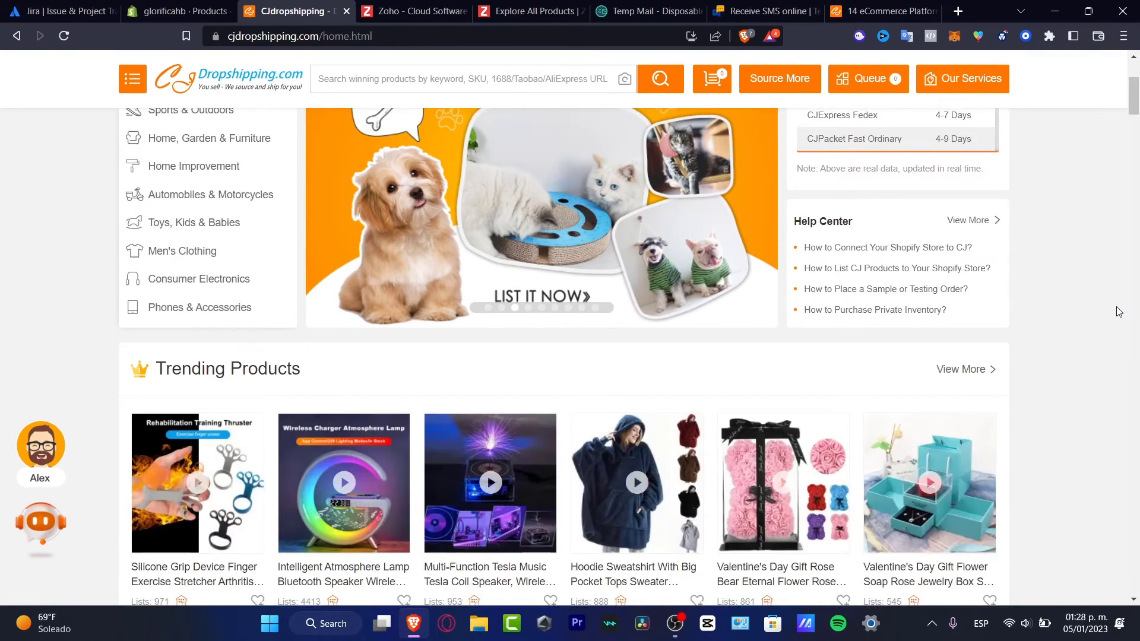
scroll(1118, 311, "down", 4)
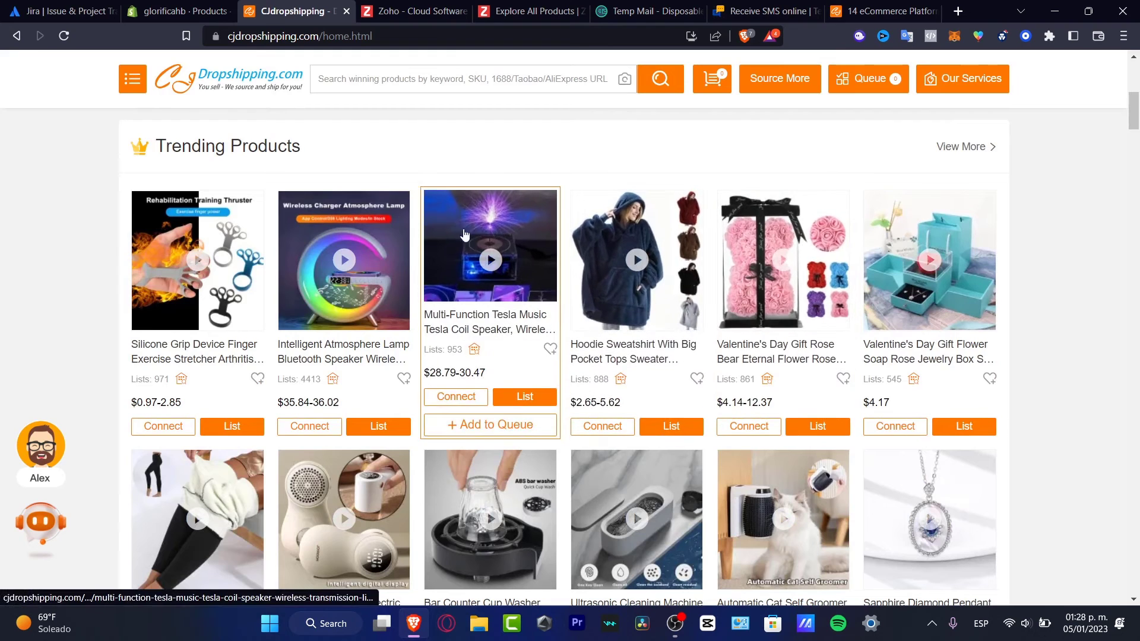
key("ctrl+shift+Tab")
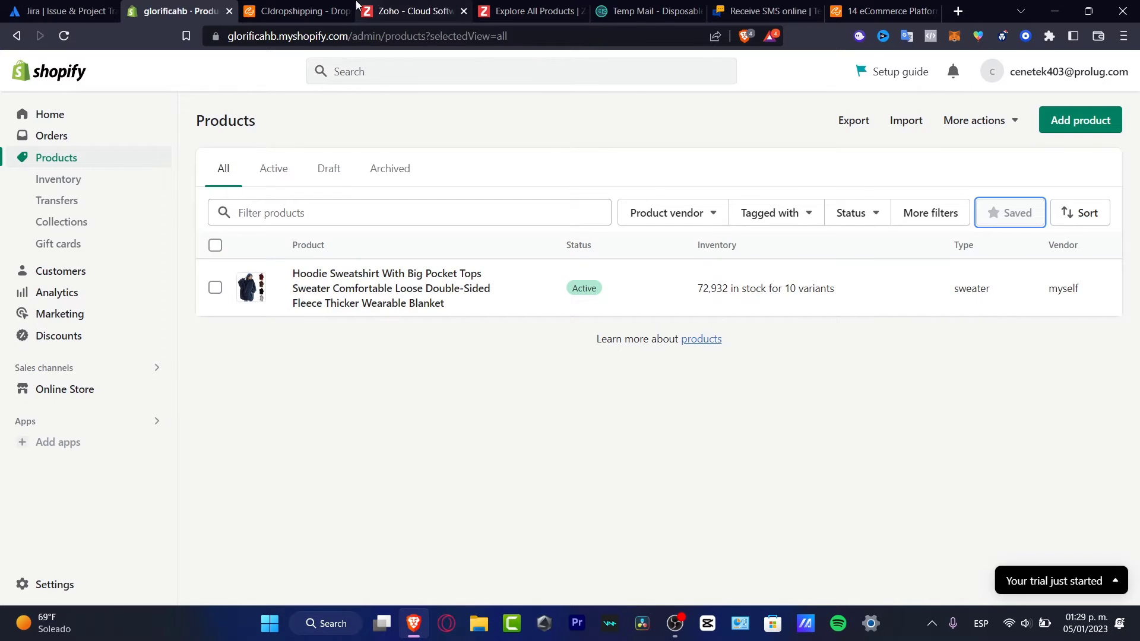
left_click(325, 8)
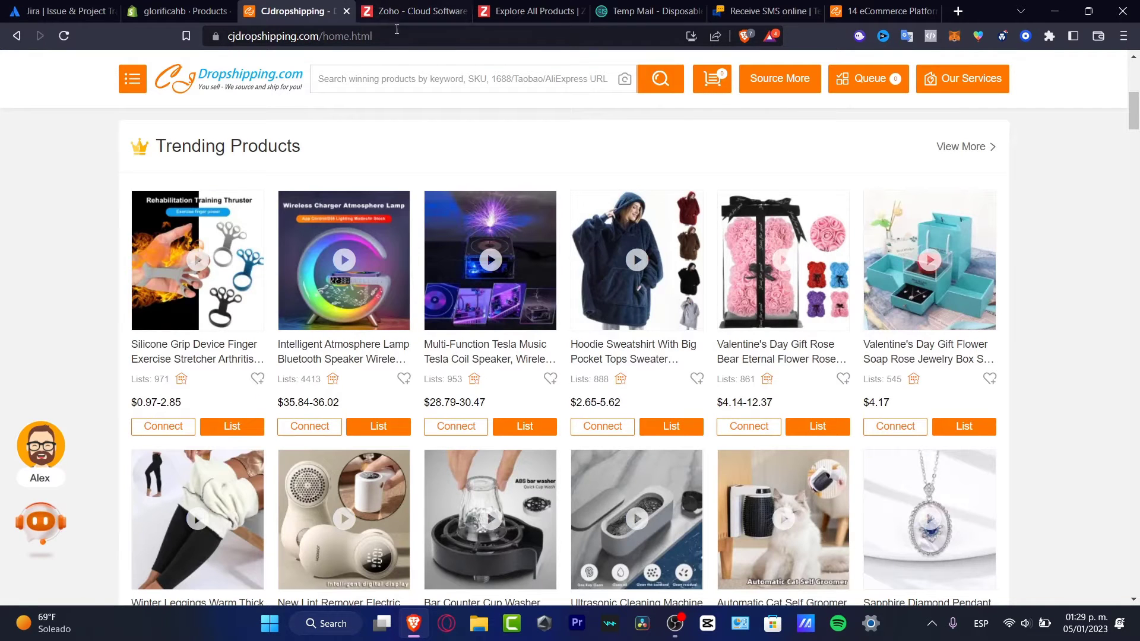
Browse the Trending Products cards, including the Hoodie Sweatshirt With Big Pocket
mouse_move(647, 290)
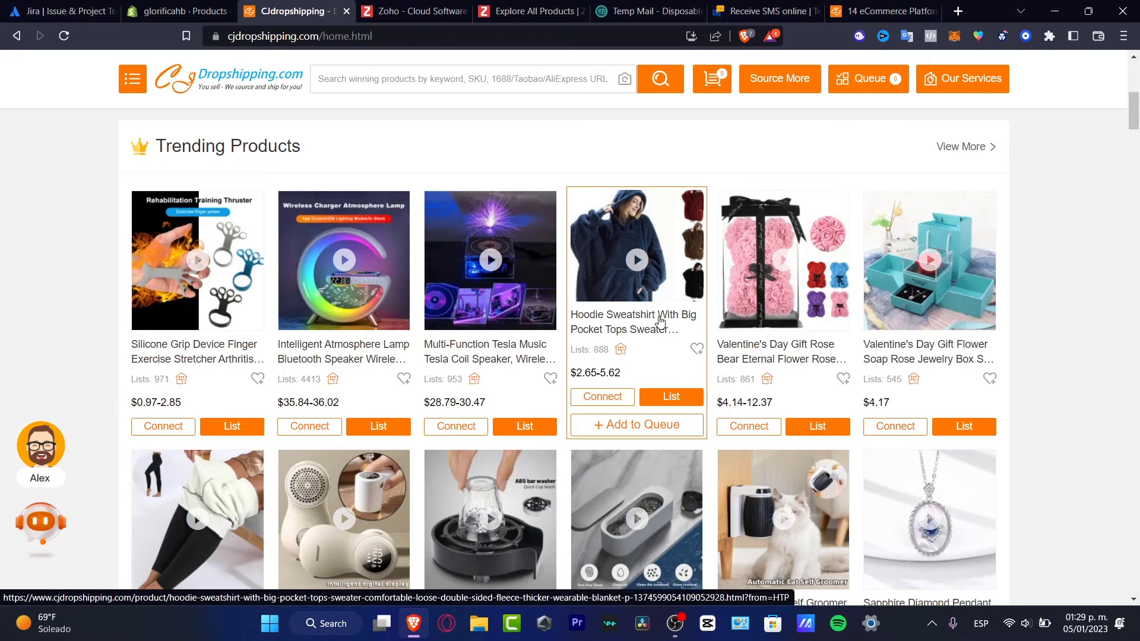
mouse_move(815, 297)
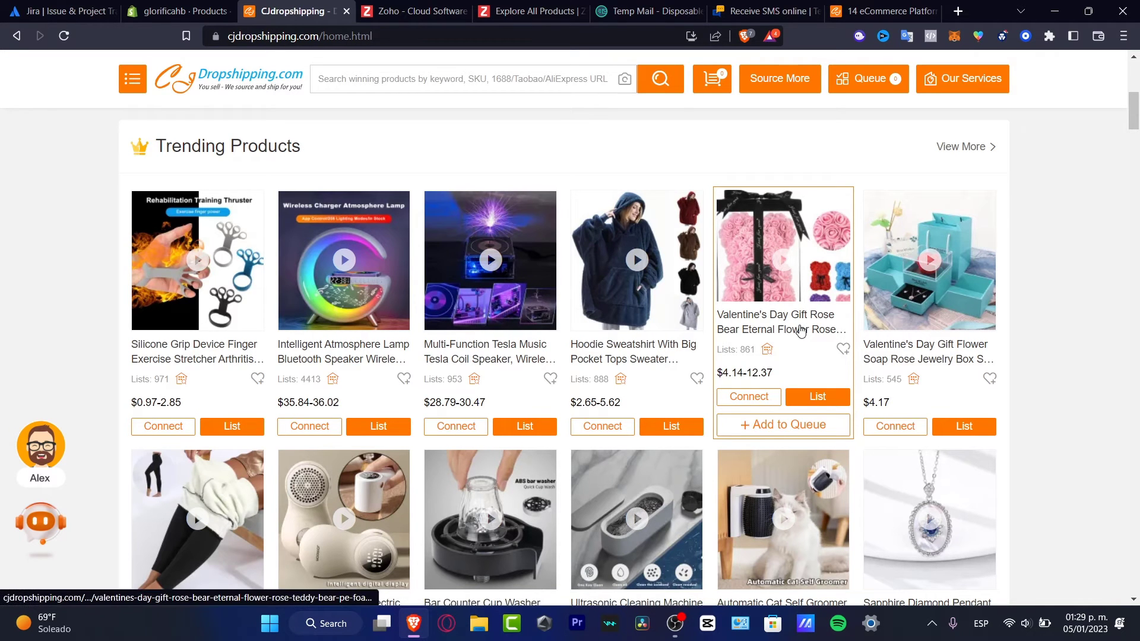
scroll(799, 334, "down", 4)
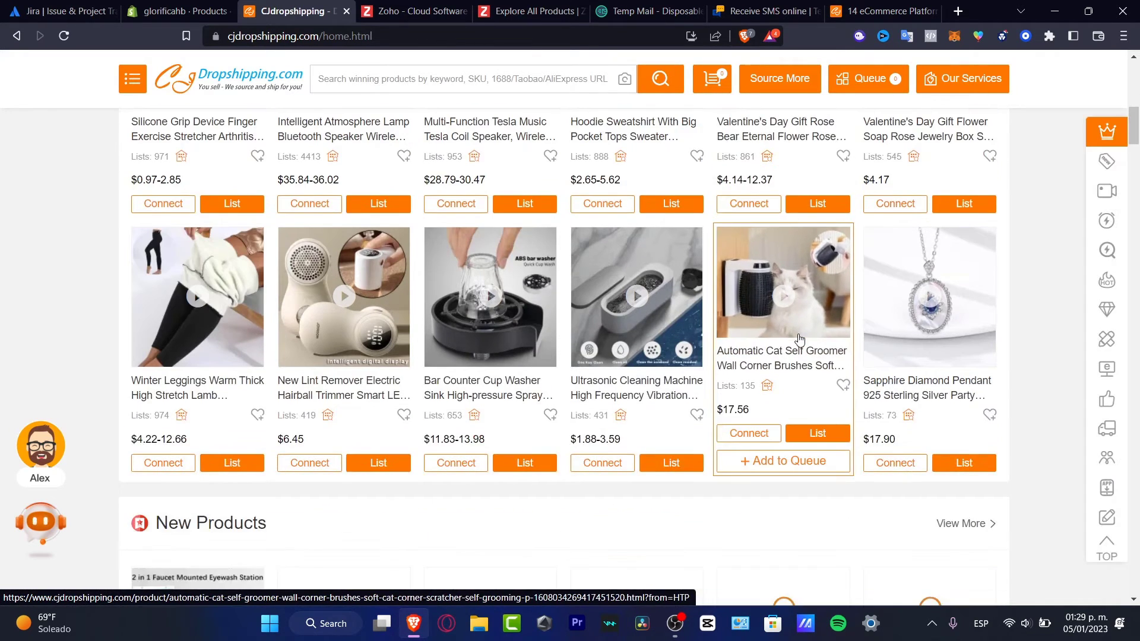
scroll(799, 339, "down", 4)
mouse_move(799, 344)
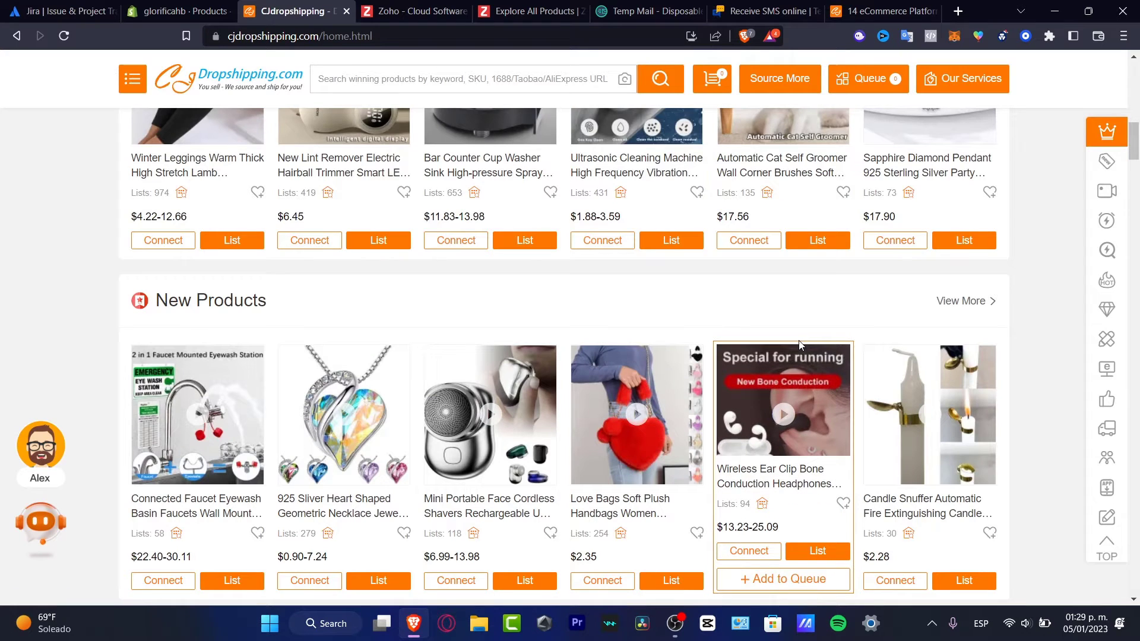
scroll(821, 385, "up", 10)
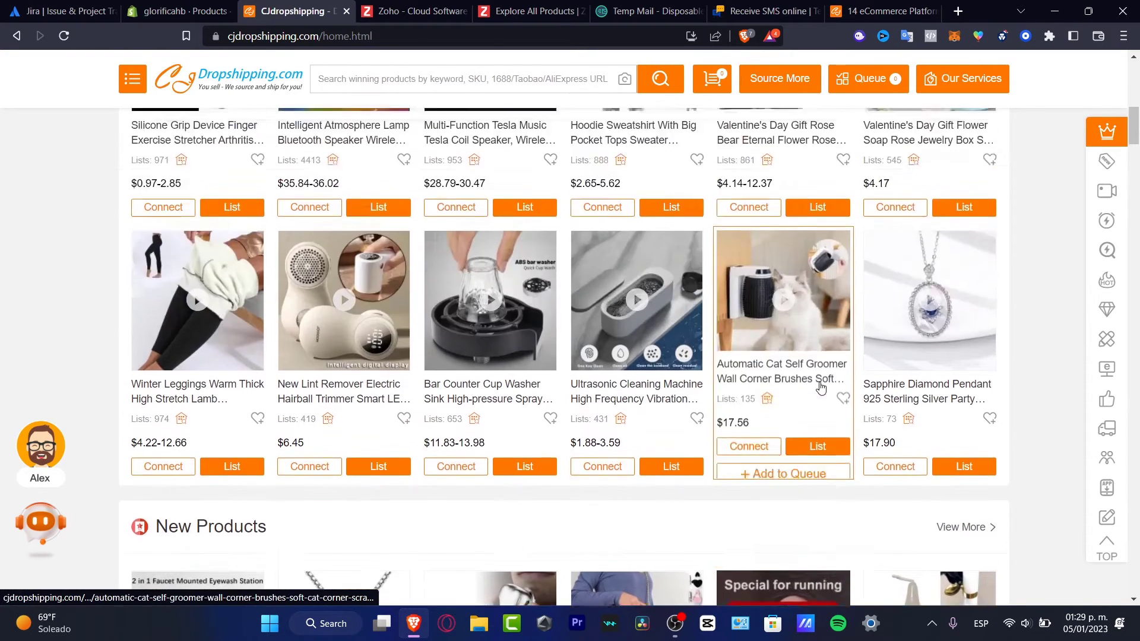
scroll(792, 387, "down", 7)
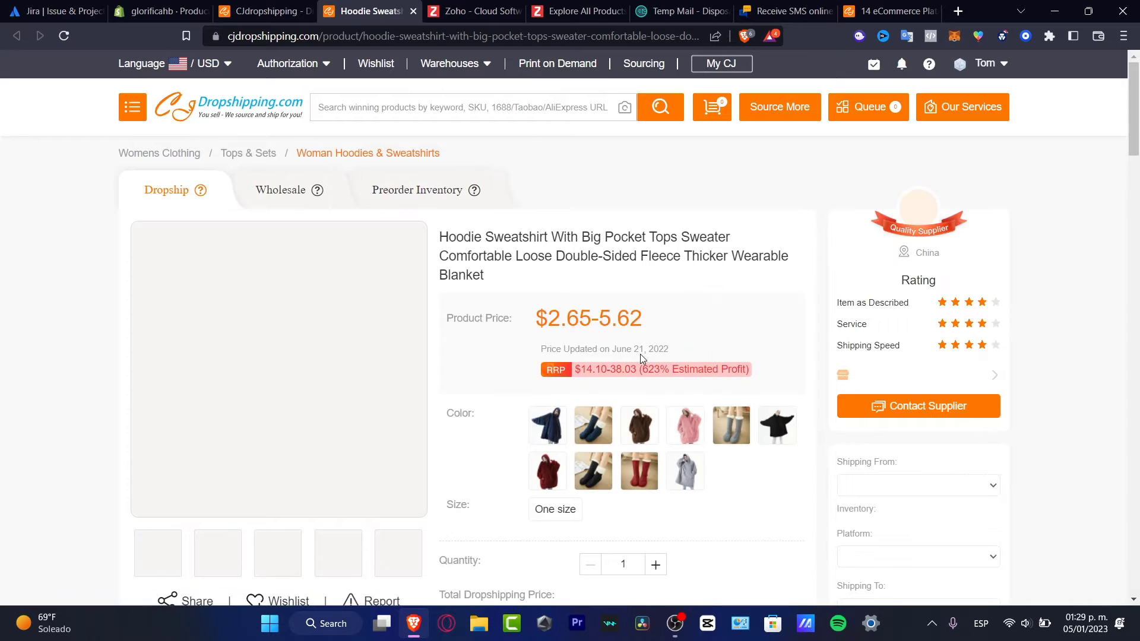
Scroll the hoodie page down to the recommended grid showing the $9.53 Women's Long Pullover
scroll(640, 355, "down", 6)
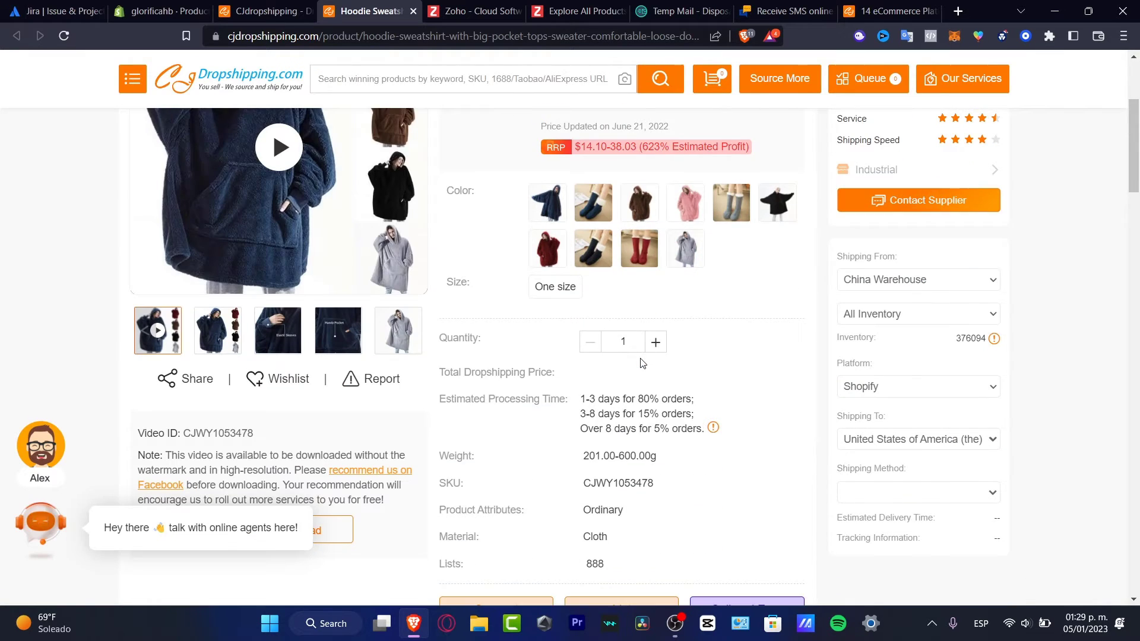
scroll(642, 366, "down", 8)
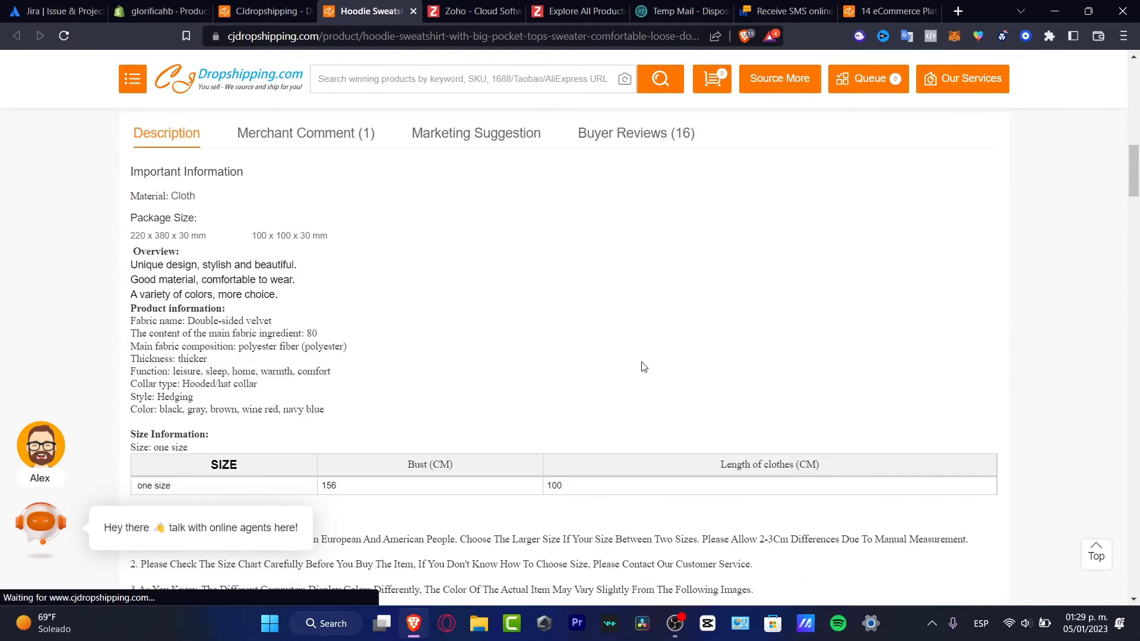
scroll(642, 366, "down", 15)
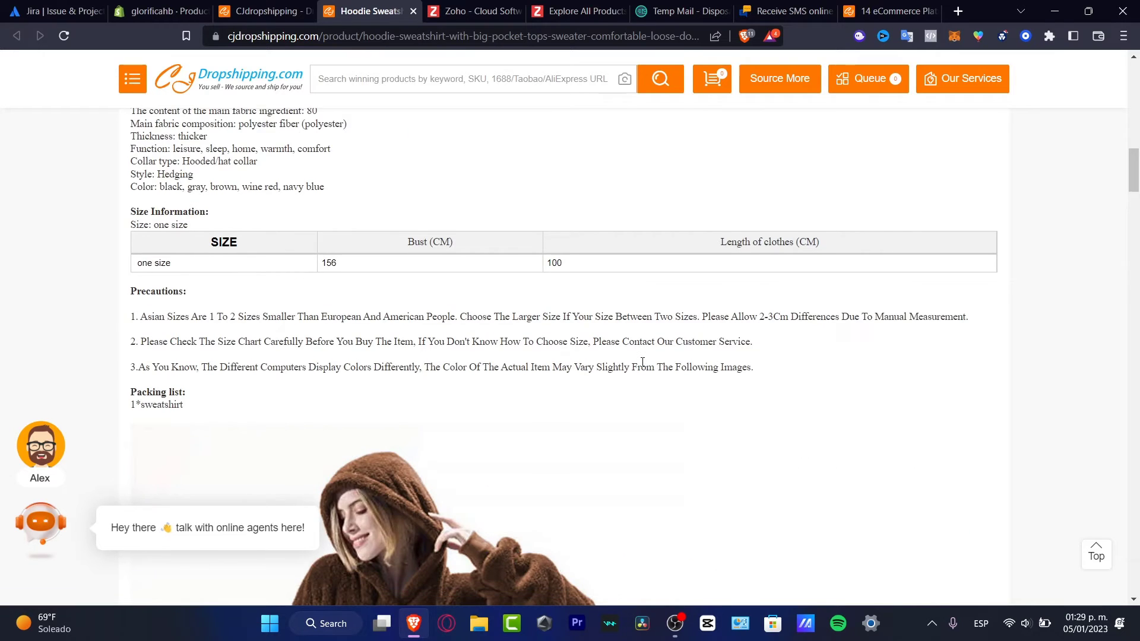
scroll(643, 367, "down", 20)
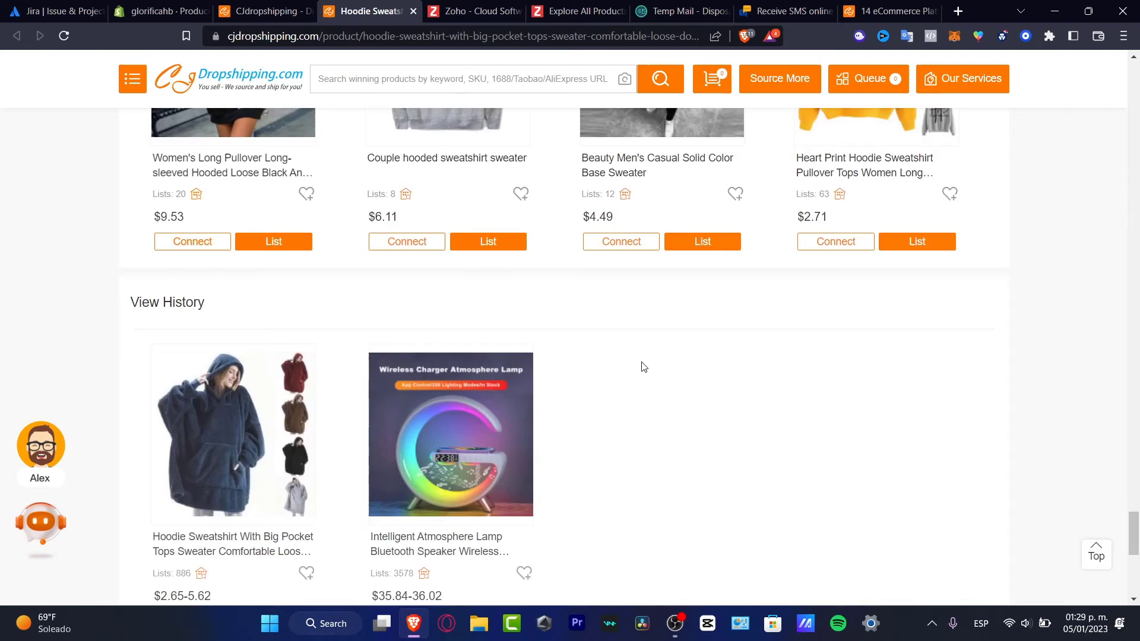
scroll(643, 366, "up", 7)
scroll(643, 366, "up", 3)
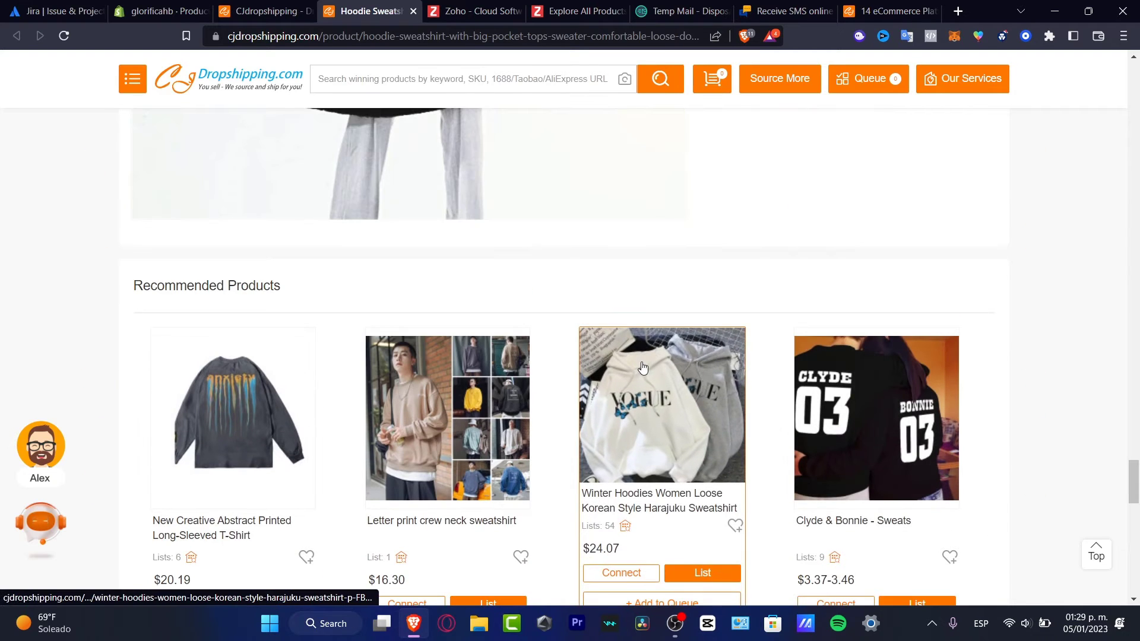
scroll(877, 235, "down", 3)
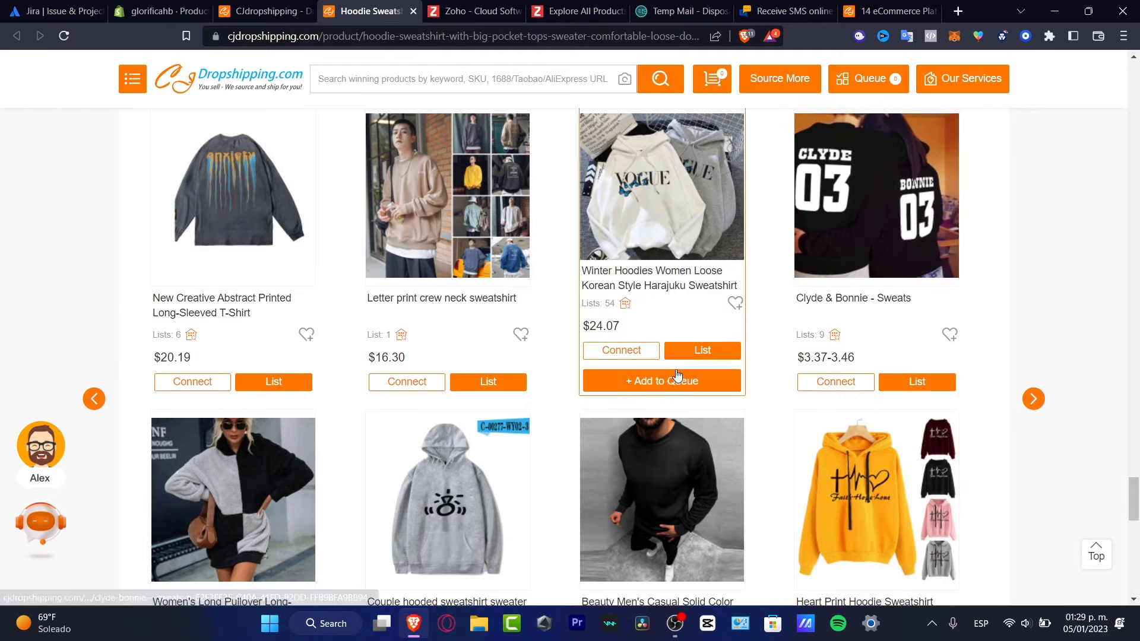
scroll(695, 363, "down", 3)
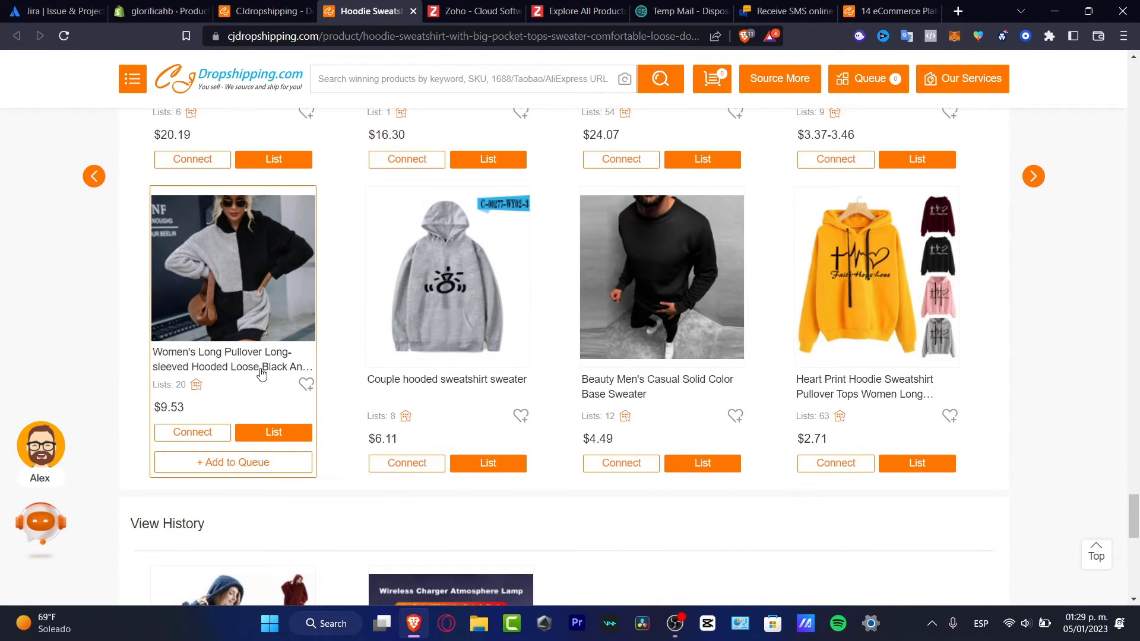
Open the Listing form for the Women's Long Pullover hoodie and scroll to its size variants
left_click(267, 438)
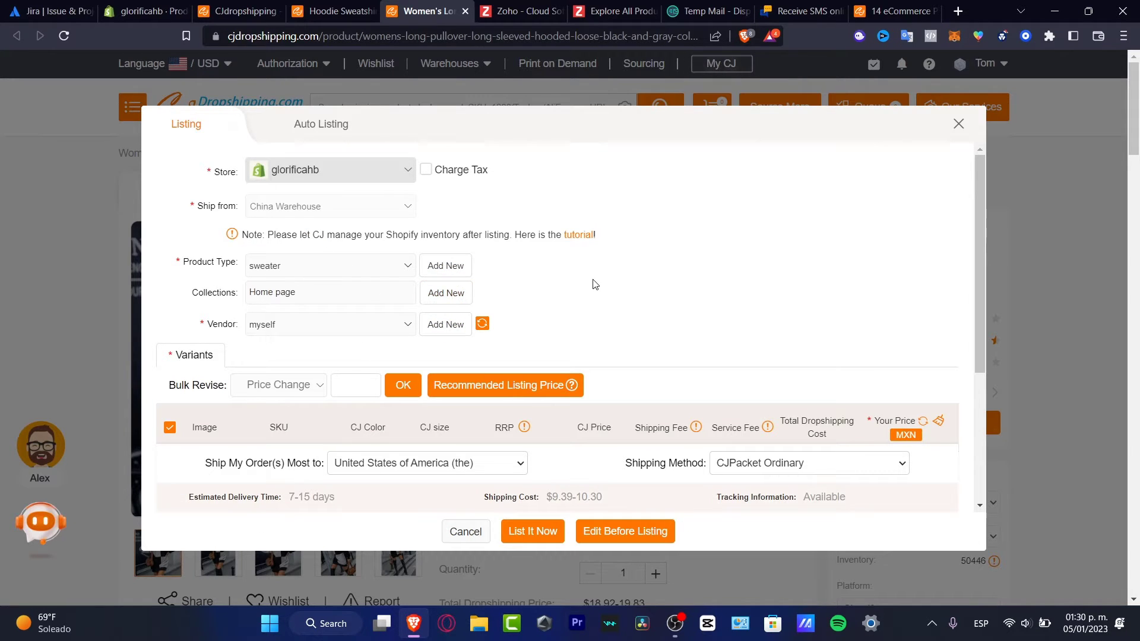
scroll(596, 287, "down", 3)
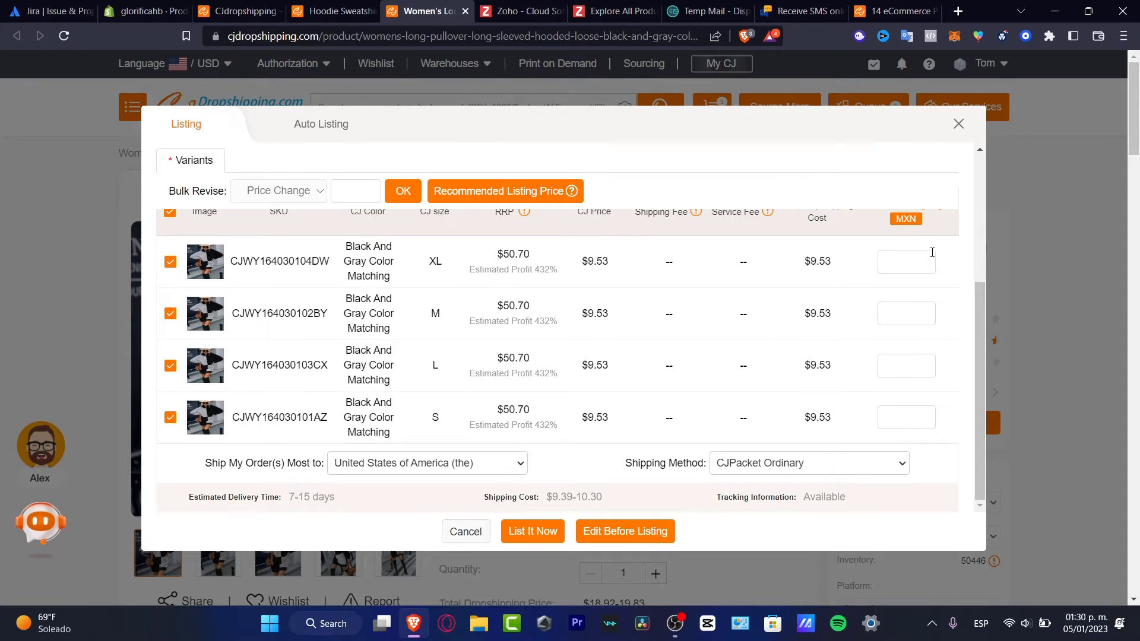
scroll(858, 294, "up", 3)
scroll(837, 321, "down", 3)
left_click_drag(976, 323, 986, 304)
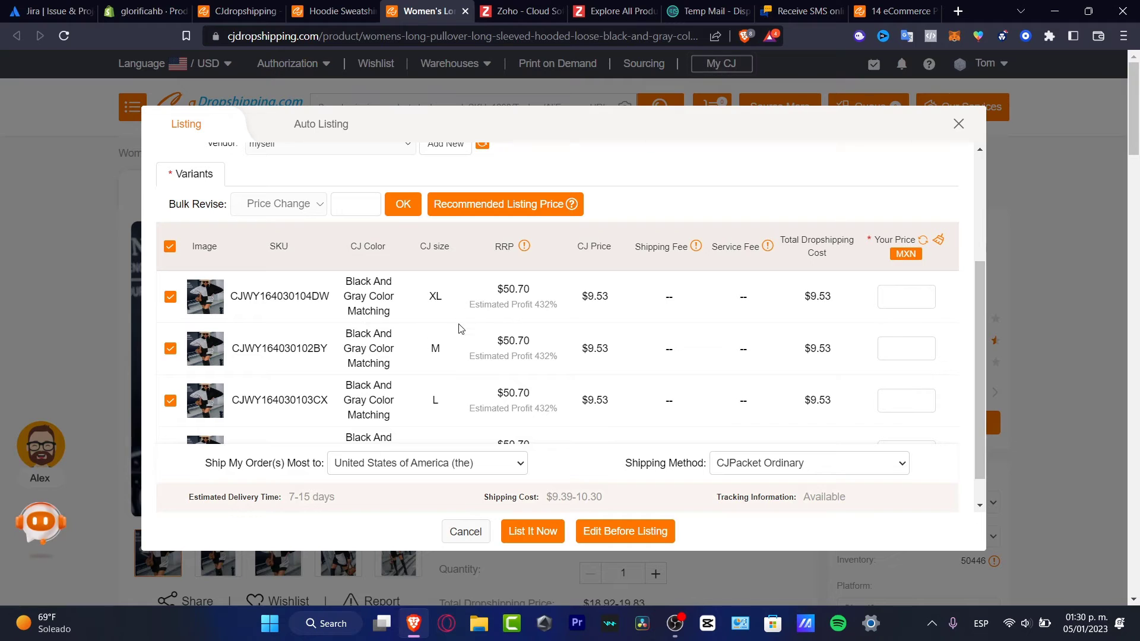
Enter 15 as the first variant's price after checking its CJ cost and shipping fee
triple_click(600, 309)
left_click_drag(802, 293, 832, 299)
left_click_drag(650, 301, 760, 301)
type("15")
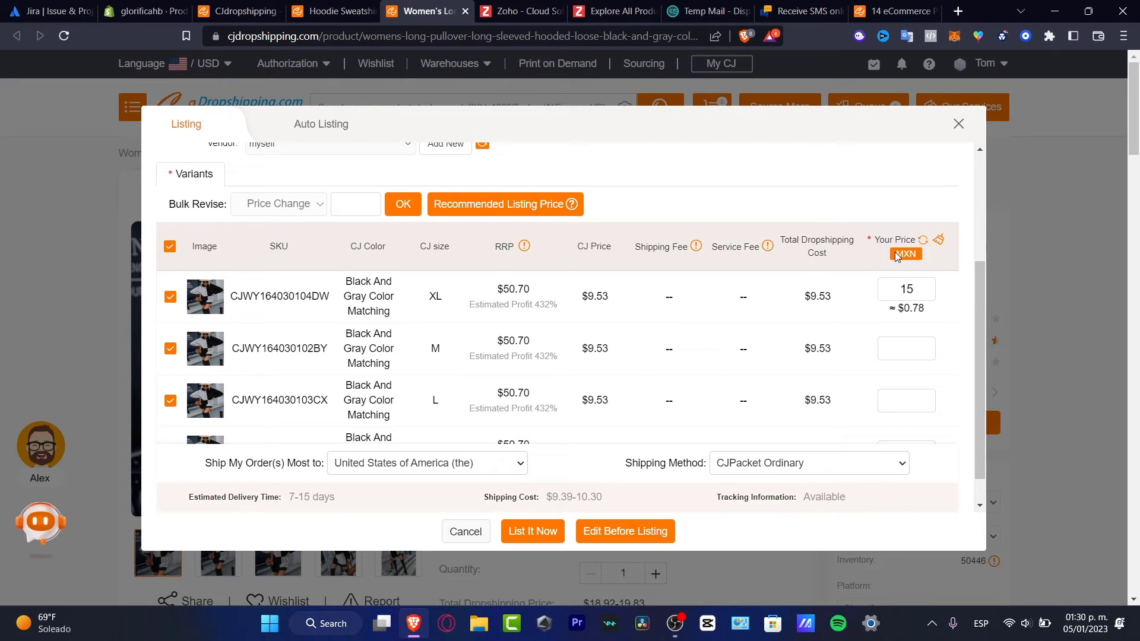
left_click_drag(912, 317, 930, 315)
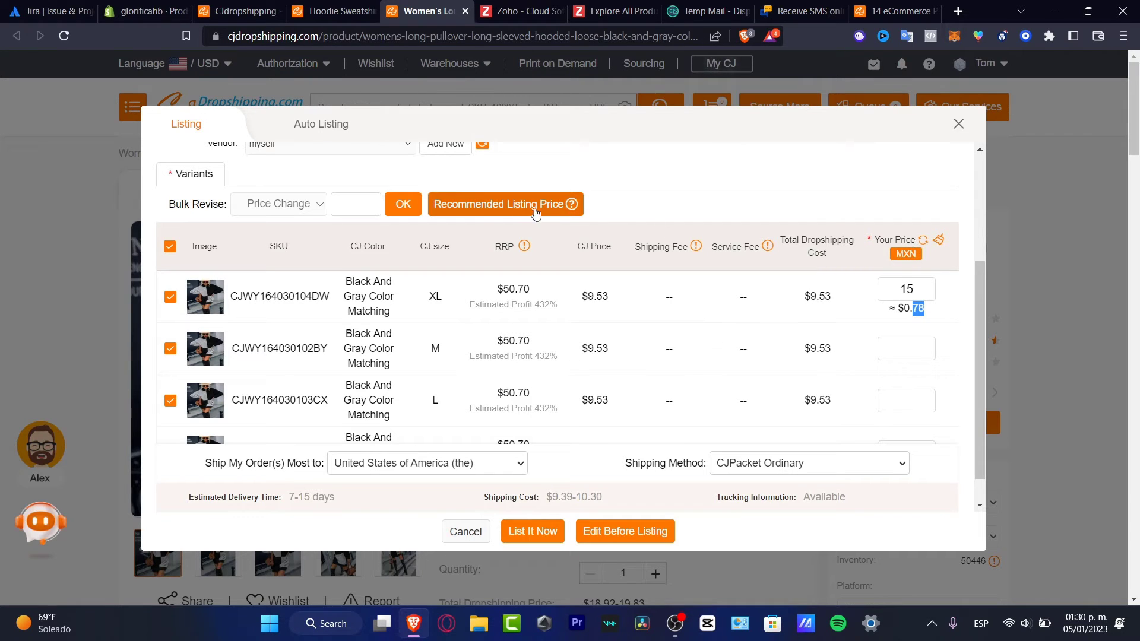
Apply the recommended listing price of 980.79 MXN (≈ $50.70) to all four variants
left_click(486, 204)
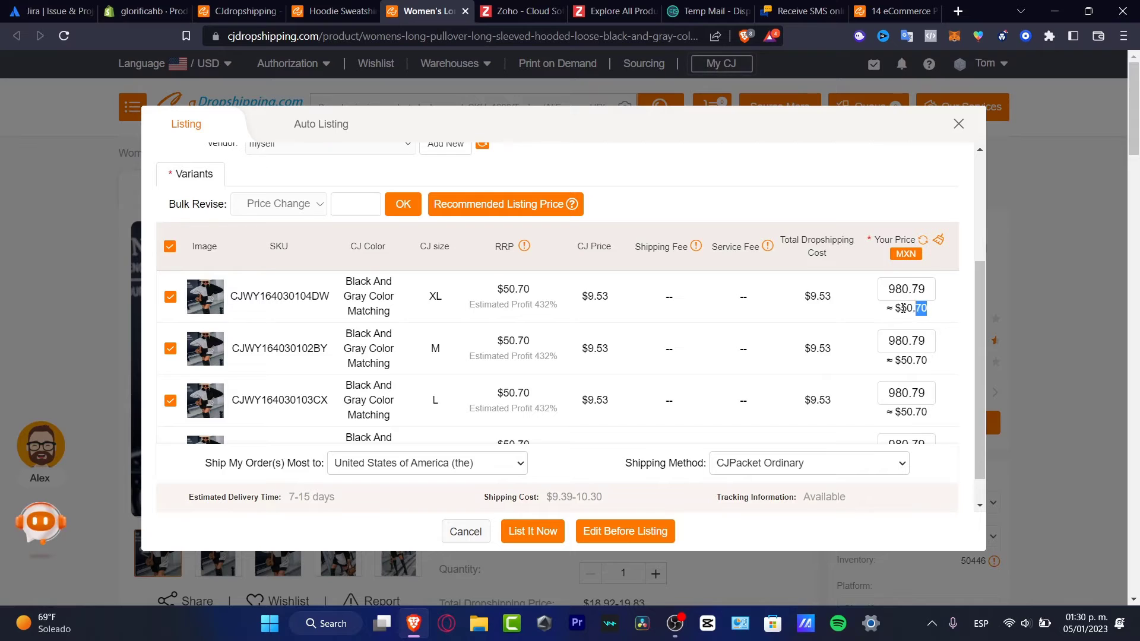
left_click_drag(903, 308, 889, 308)
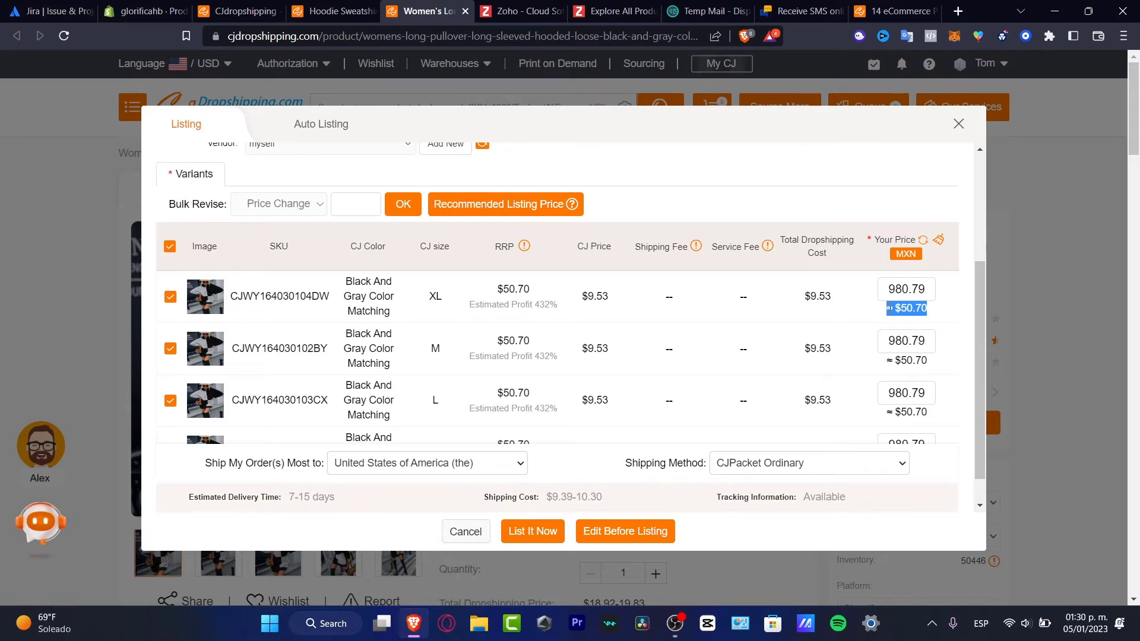
double_click(916, 256)
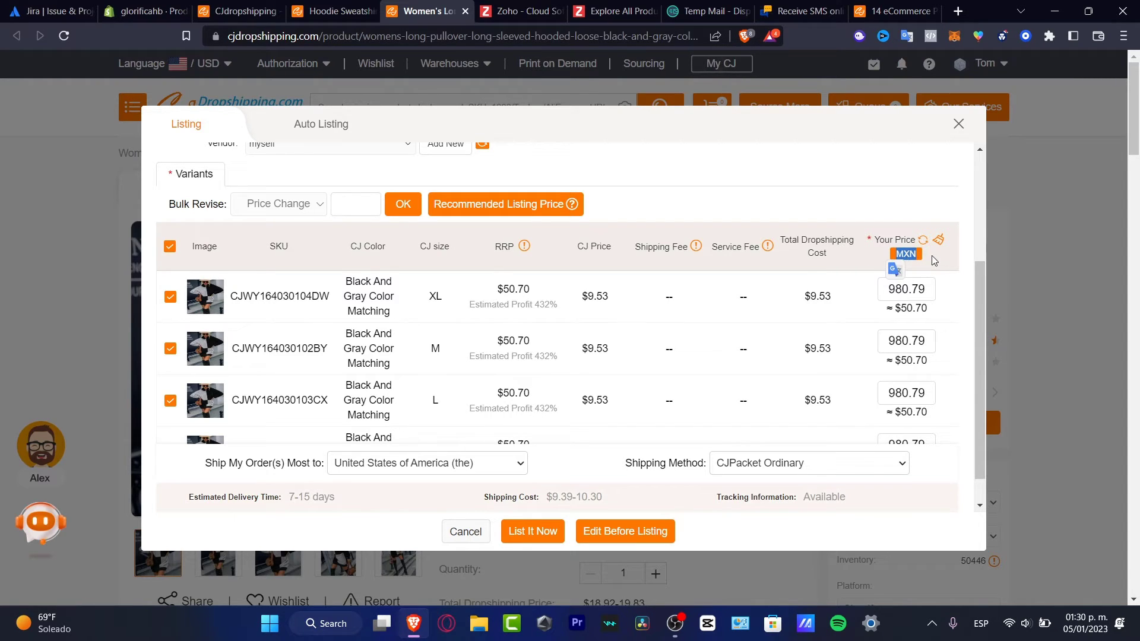
left_click(932, 271)
scroll(943, 287, "down", 1)
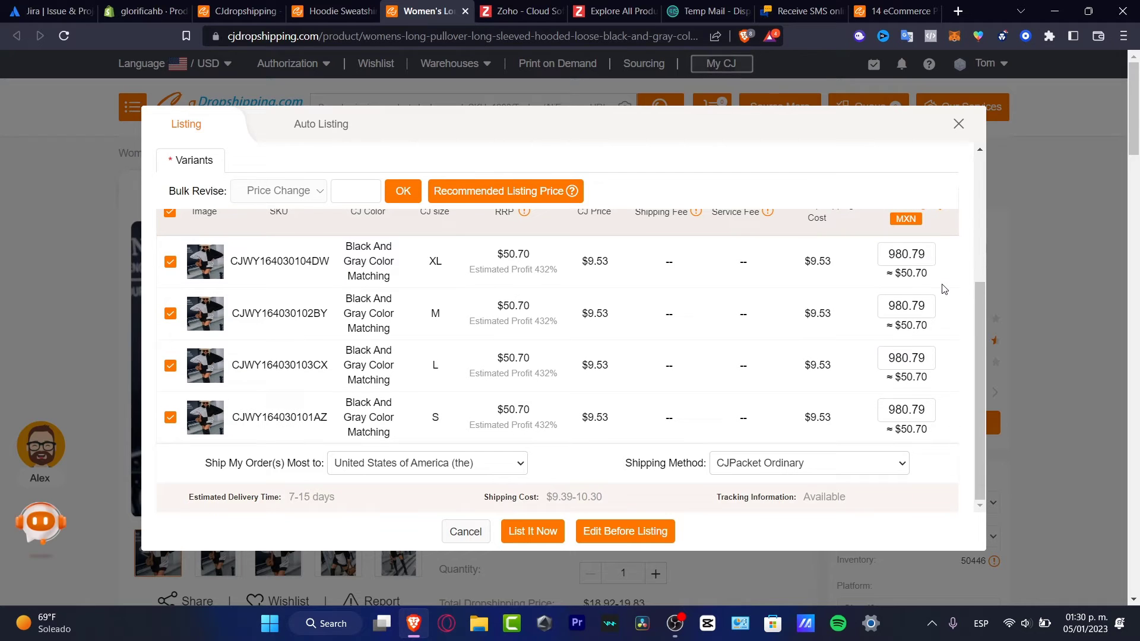
List the Women's Long Pullover hoodie to the store and return to the Hoodie Sweatshirt page
left_click(541, 532)
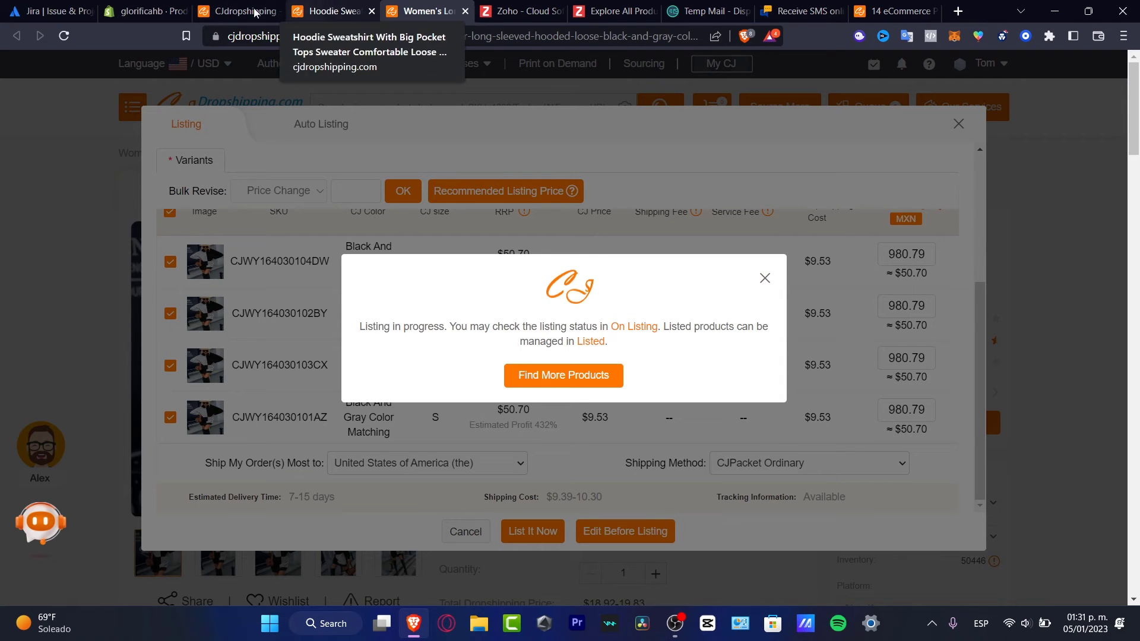
left_click(329, 10)
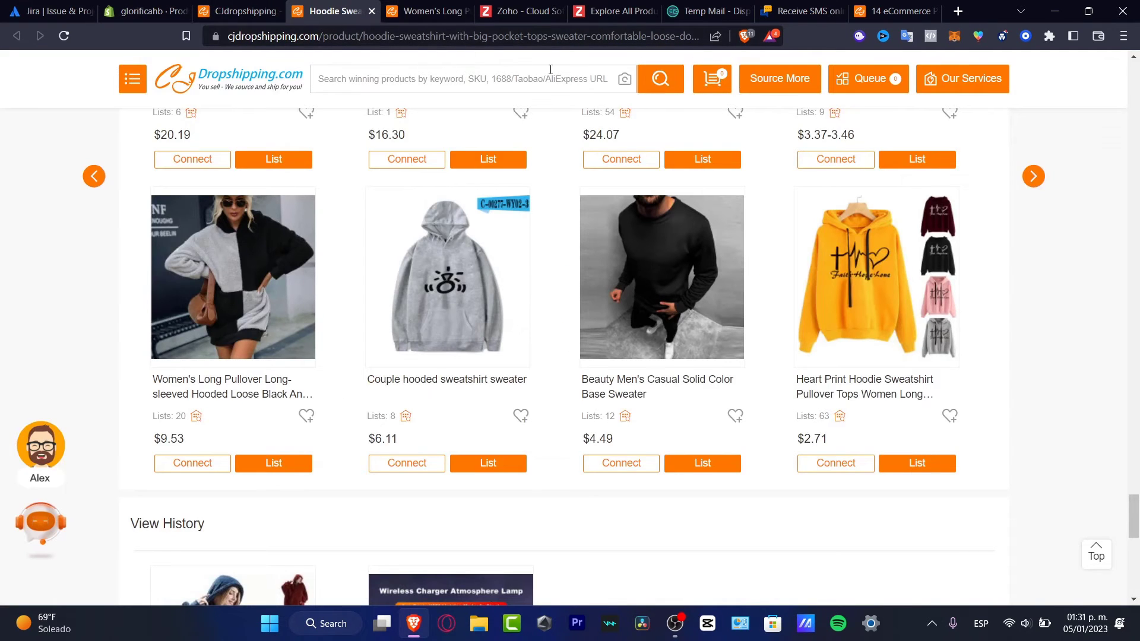
scroll(1016, 127, "up", 15)
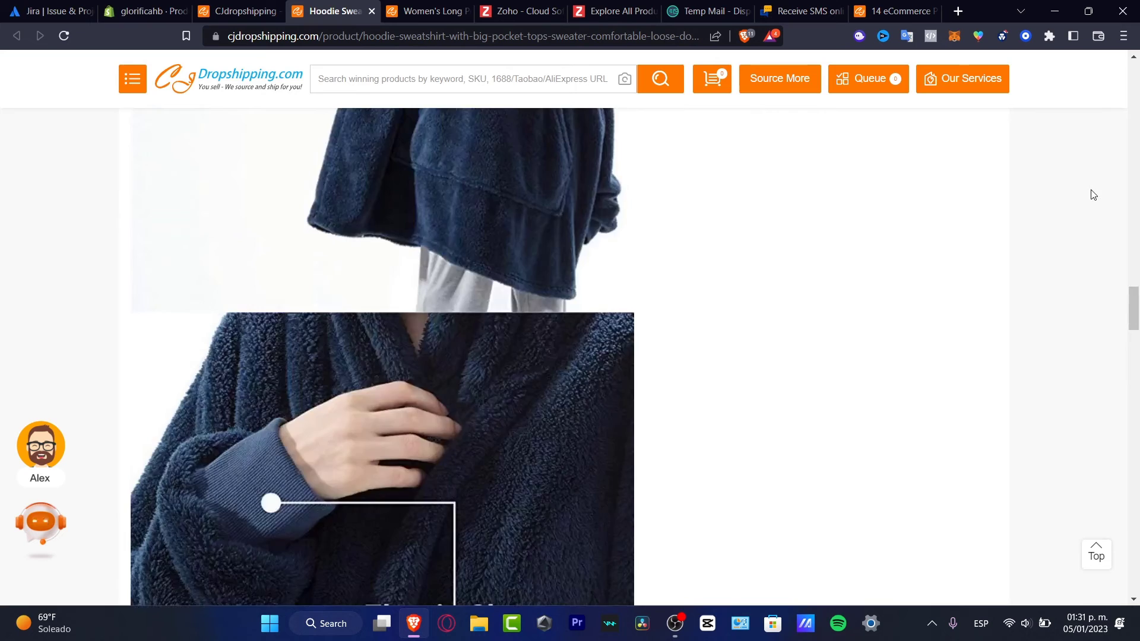
scroll(1093, 195, "up", 20)
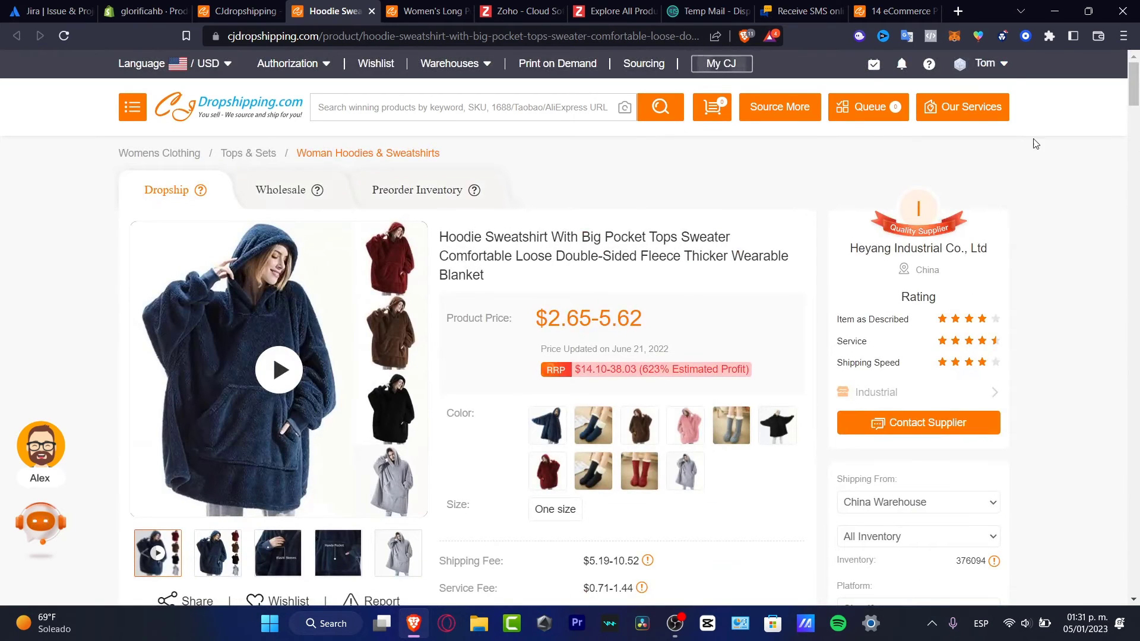
mouse_move(988, 64)
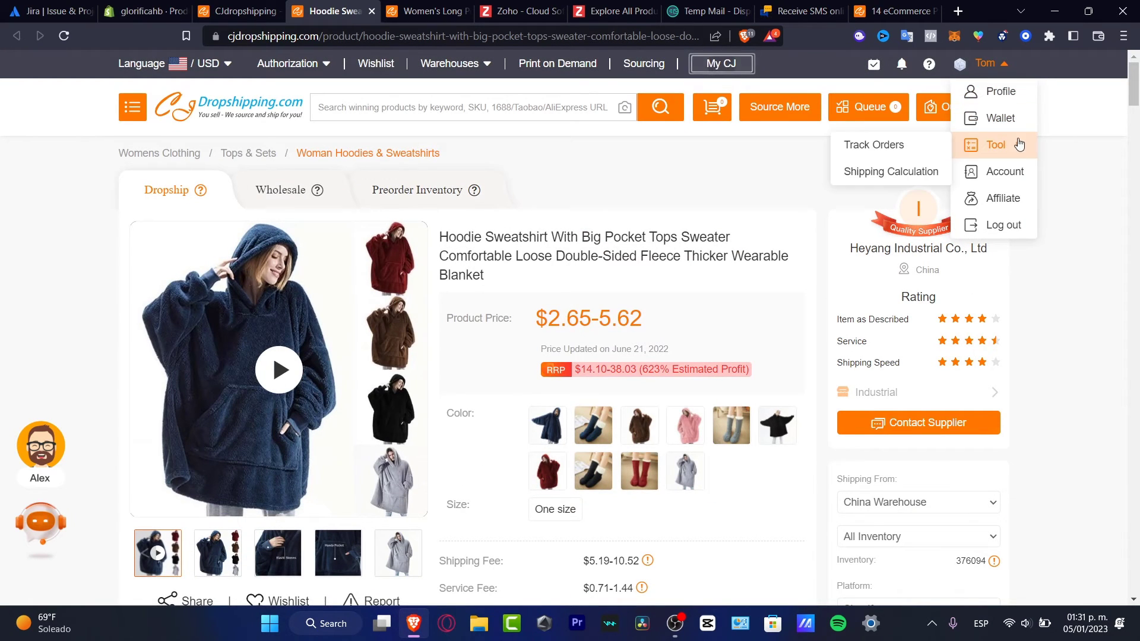
Confirm both hoodies are linked on the Profile's Connection page, then return to Shopify Products
left_click(1002, 92)
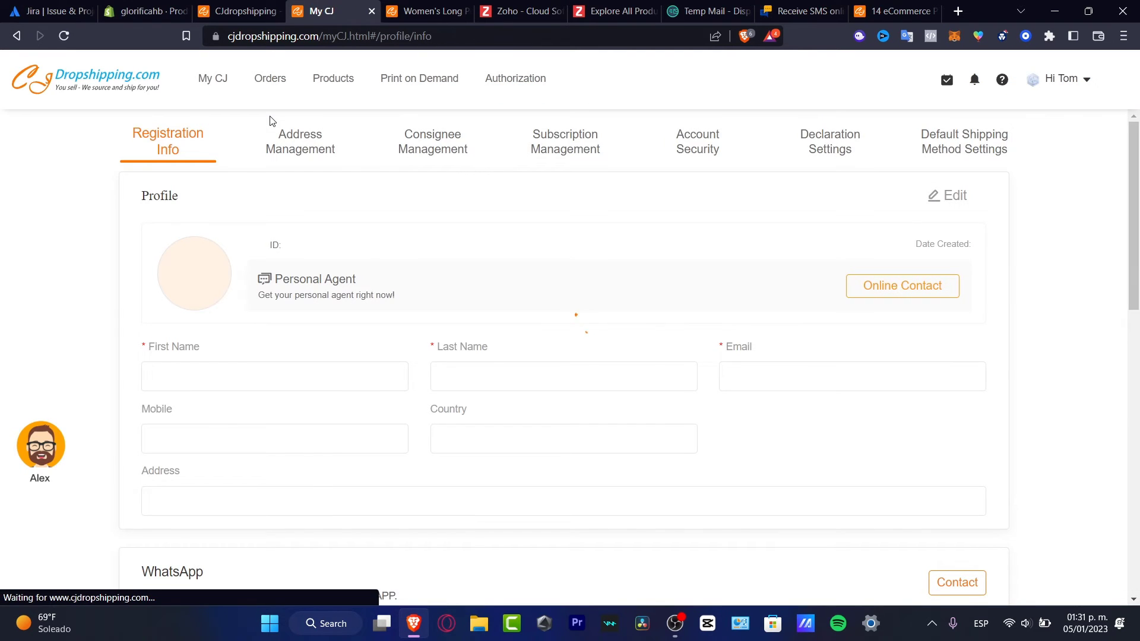
left_click(337, 95)
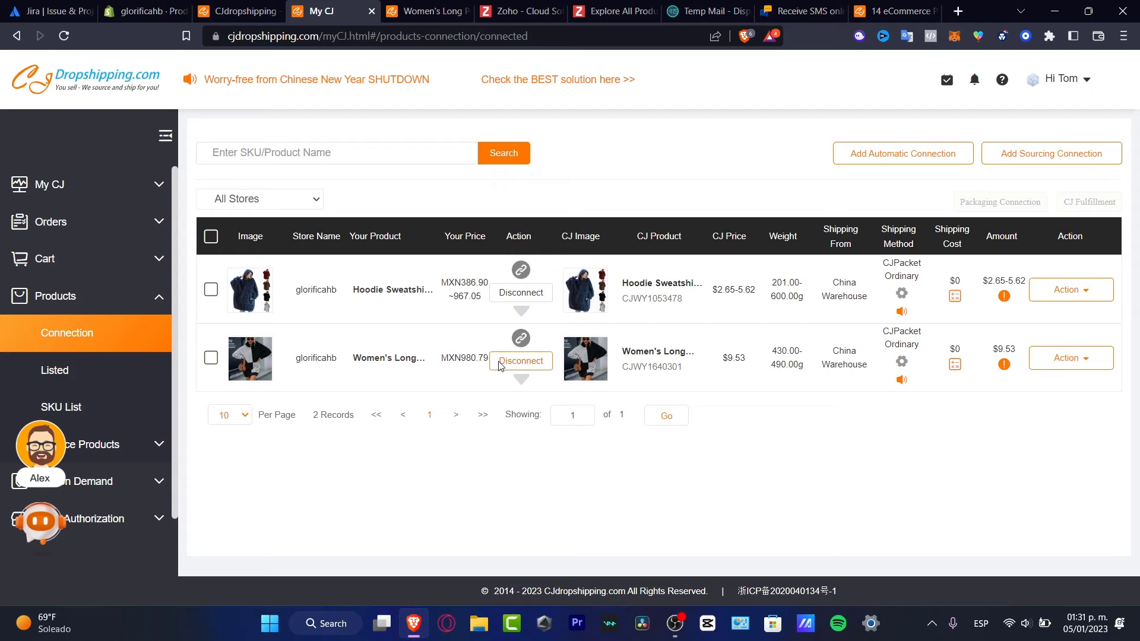
mouse_move(594, 373)
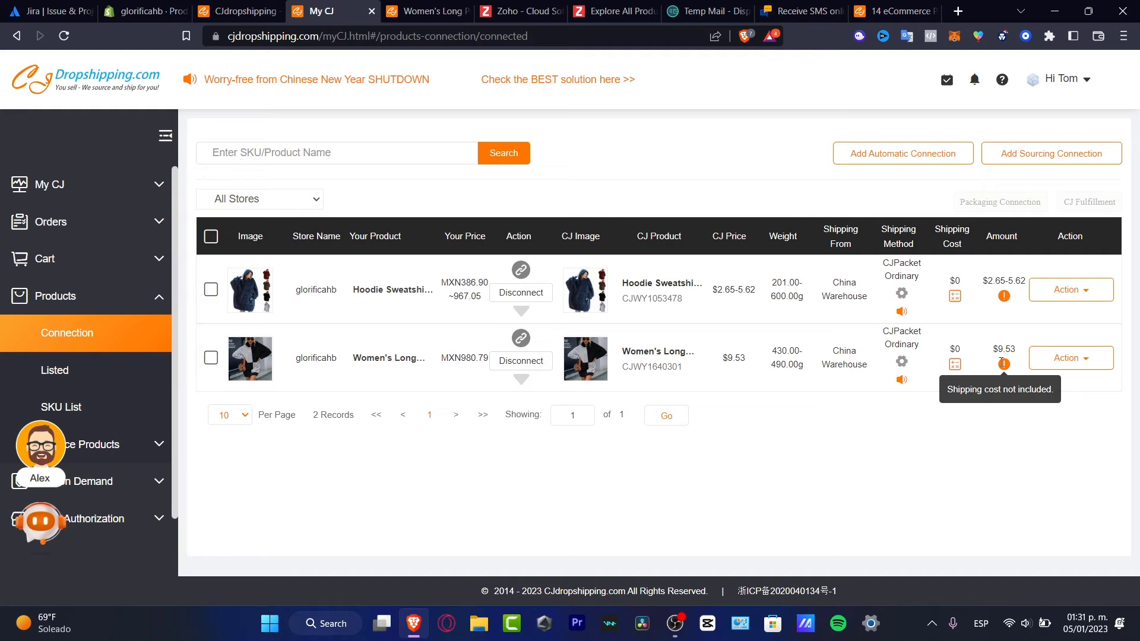
left_click(136, 6)
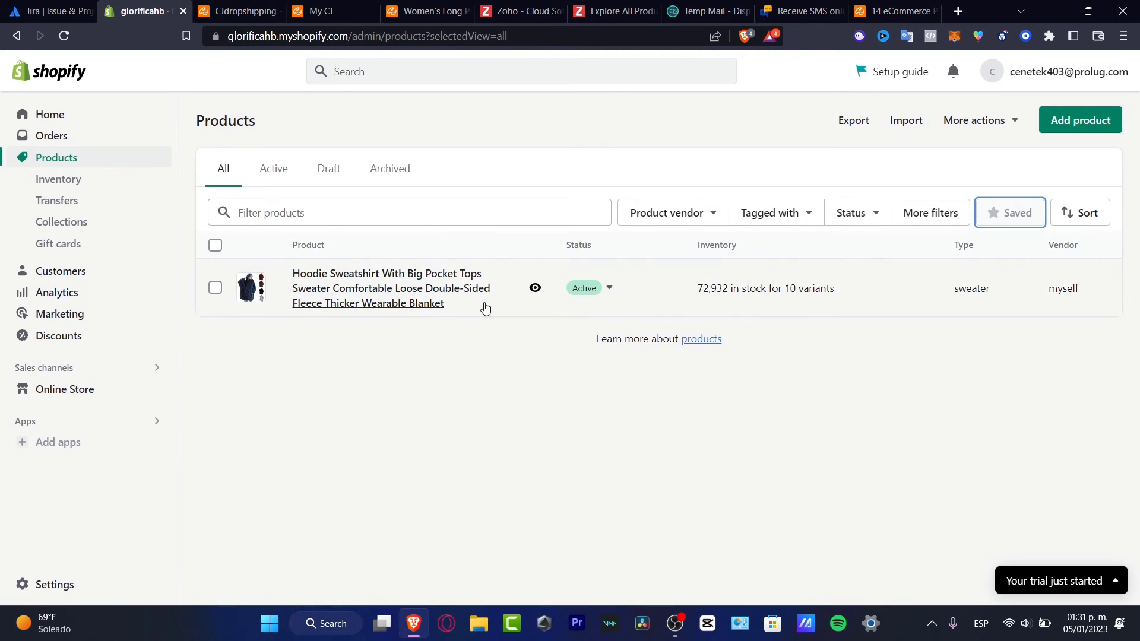
Trim the pullover's title to 'Women's Long Pullover Long-sleeved Hooded', save, and return to Products
left_click(65, 36)
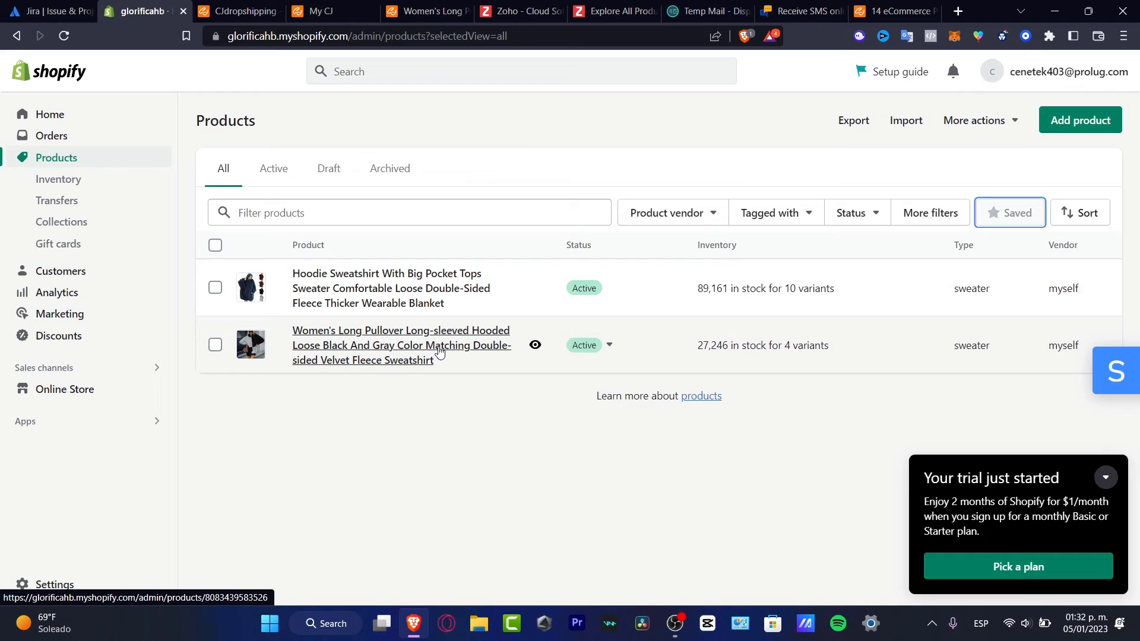
left_click(439, 350)
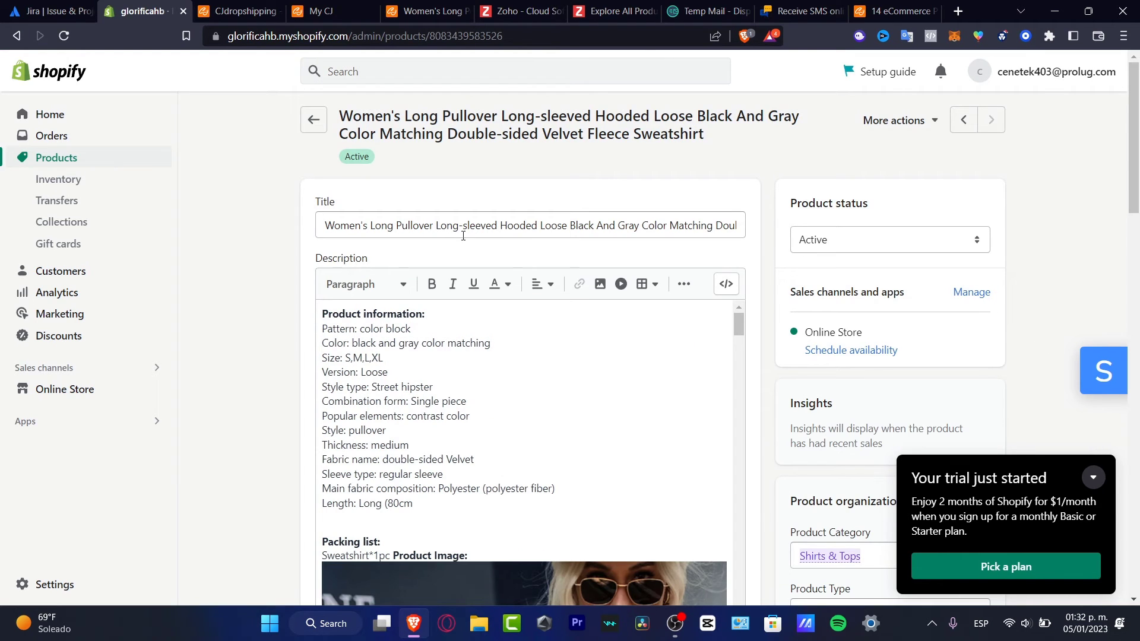
left_click_drag(536, 225, 860, 229)
key("BackSpace")
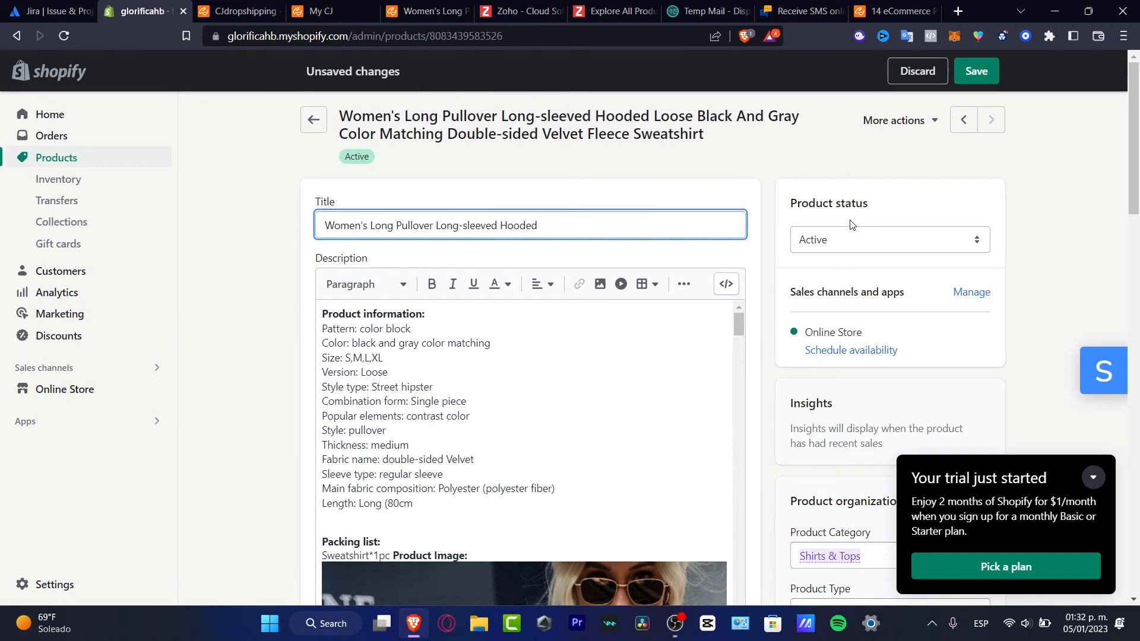
left_click(995, 80)
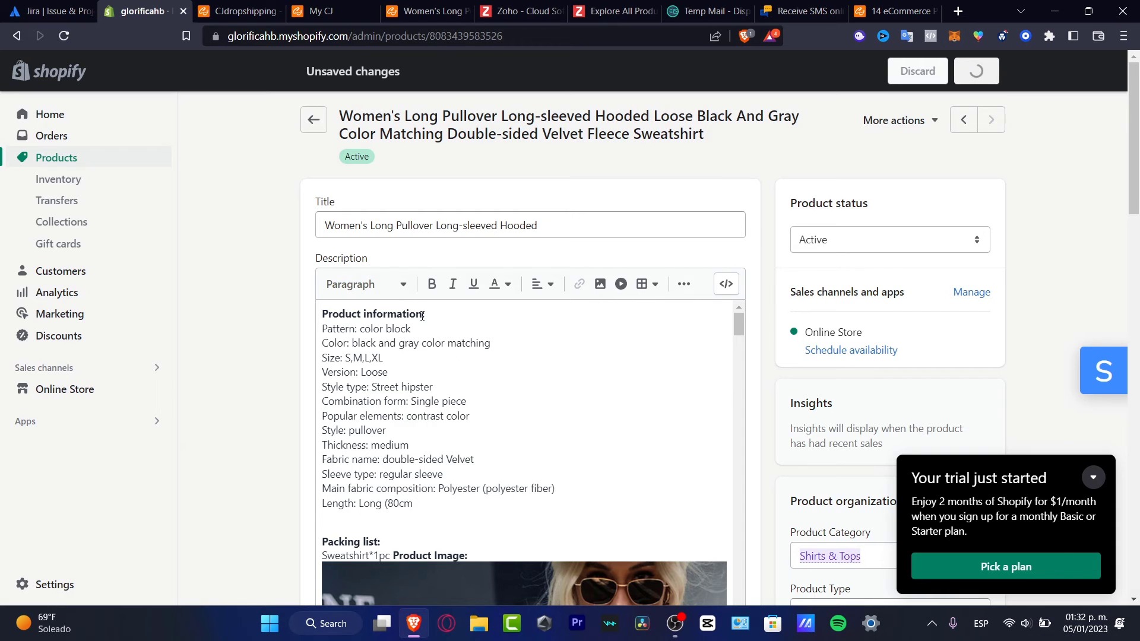
scroll(451, 350, "down", 10)
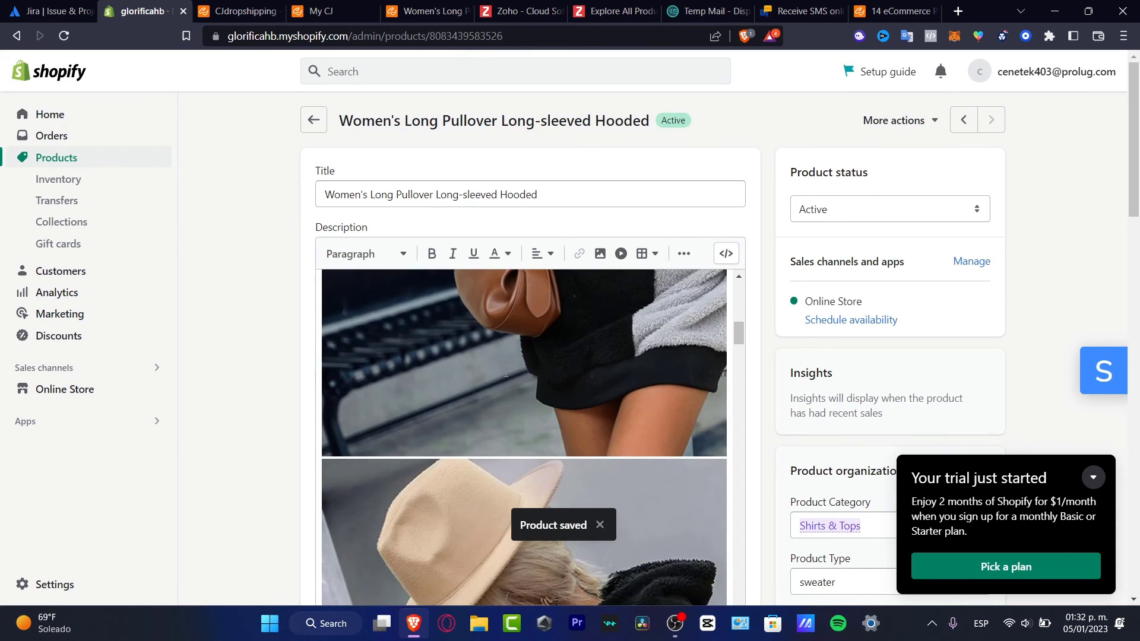
scroll(505, 375, "down", 10)
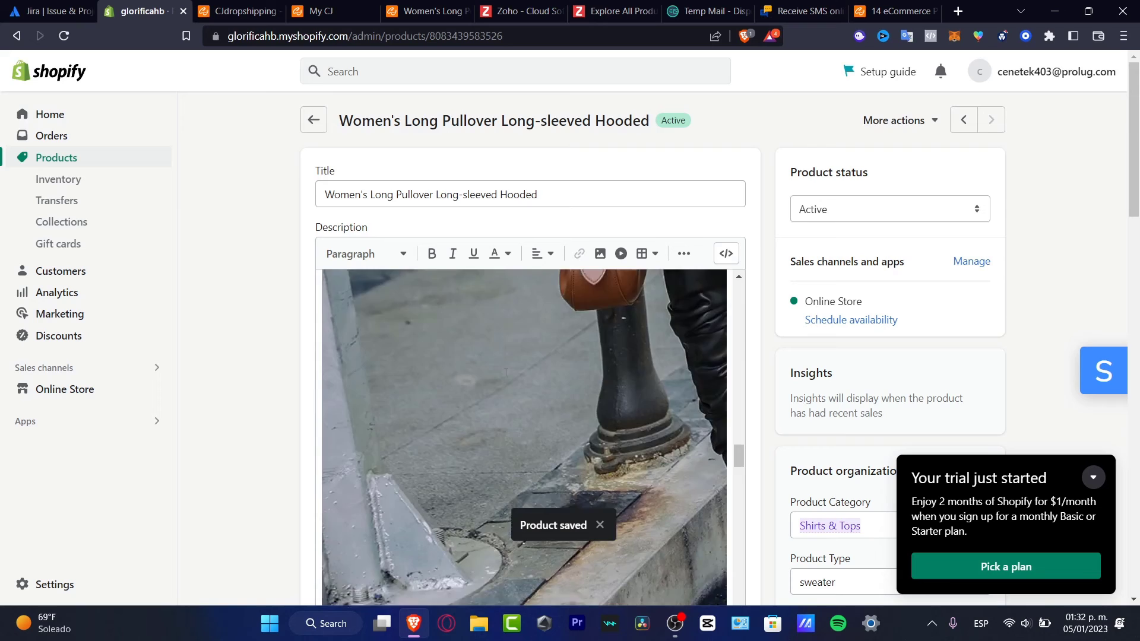
scroll(505, 373, "down", 10)
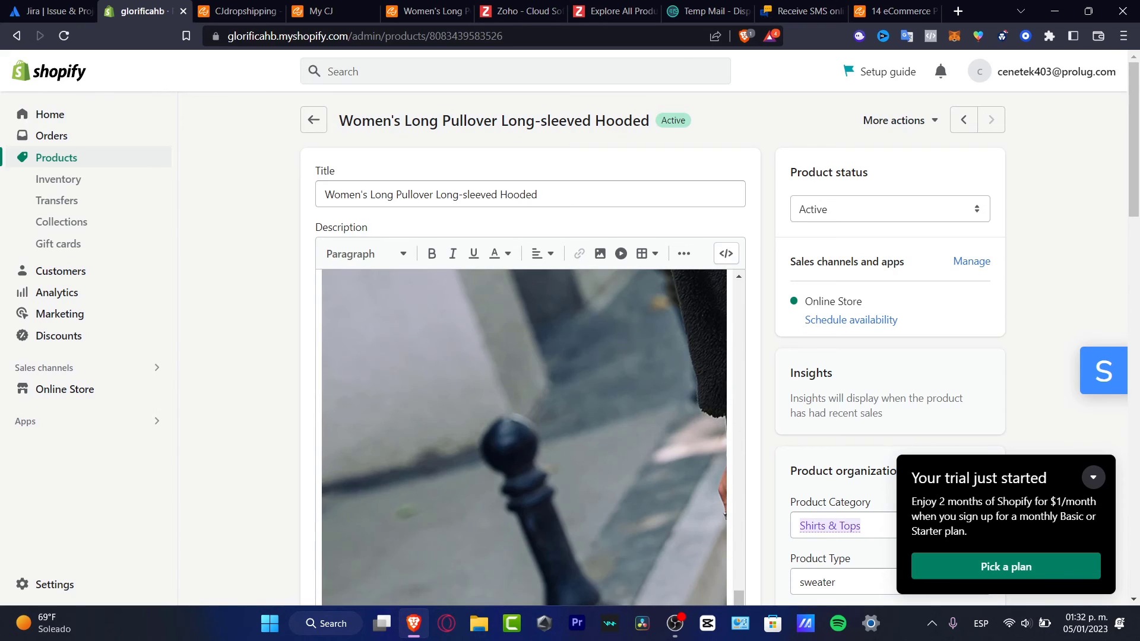
scroll(523, 437, "up", 5)
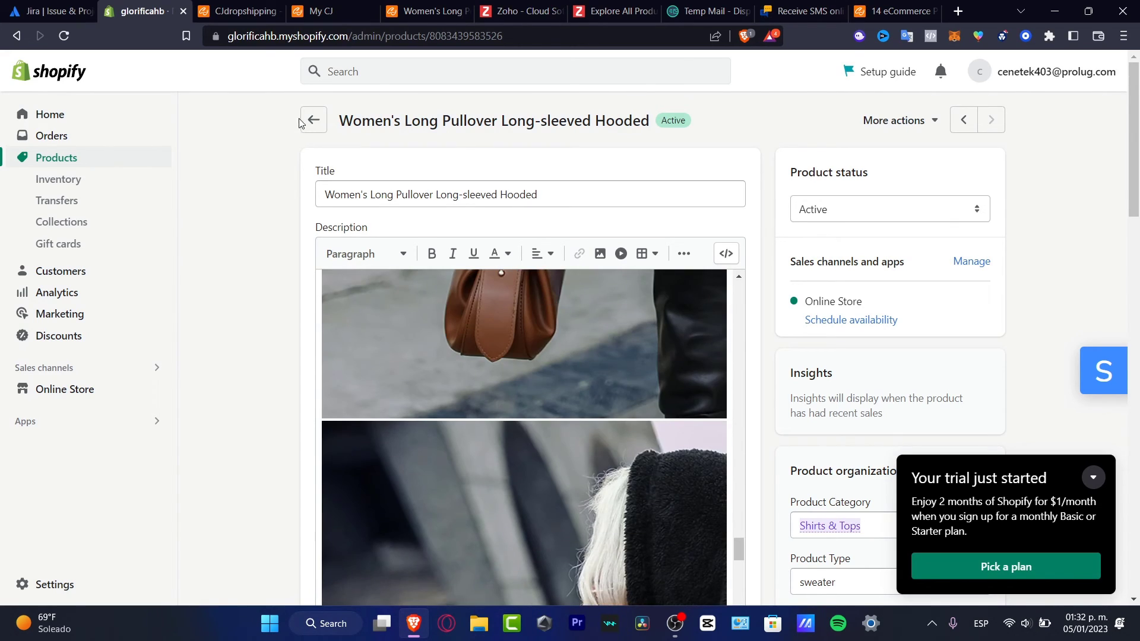
left_click(310, 122)
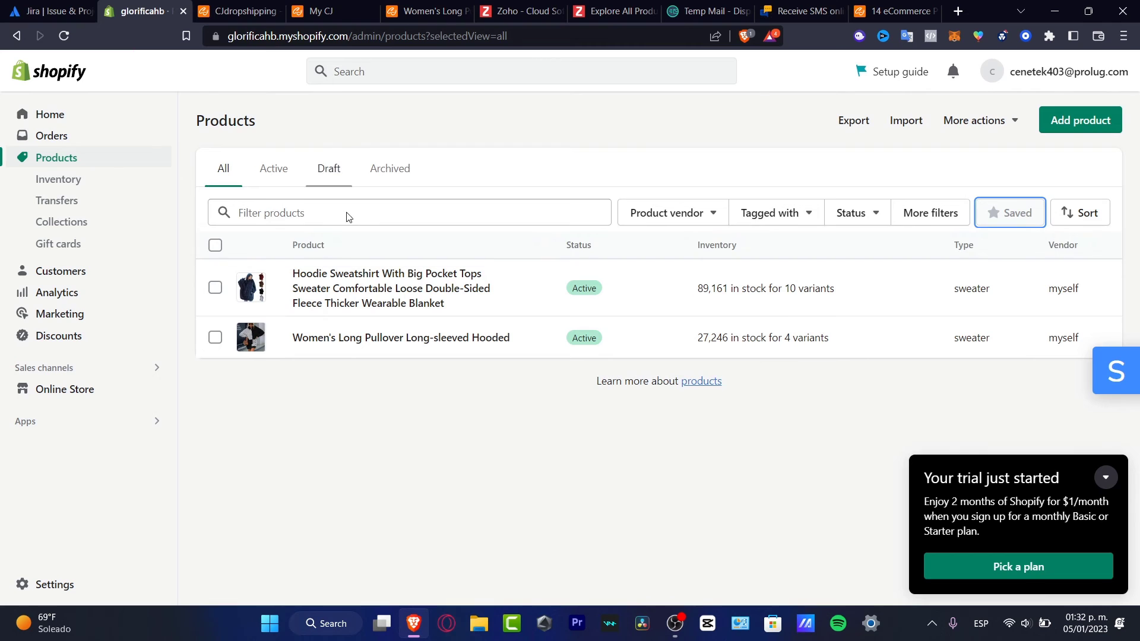
Trim the hoodie's title to 'Hoodie Sweatshirt With Big Pocket Tops Sweater' and save it
left_click(452, 293)
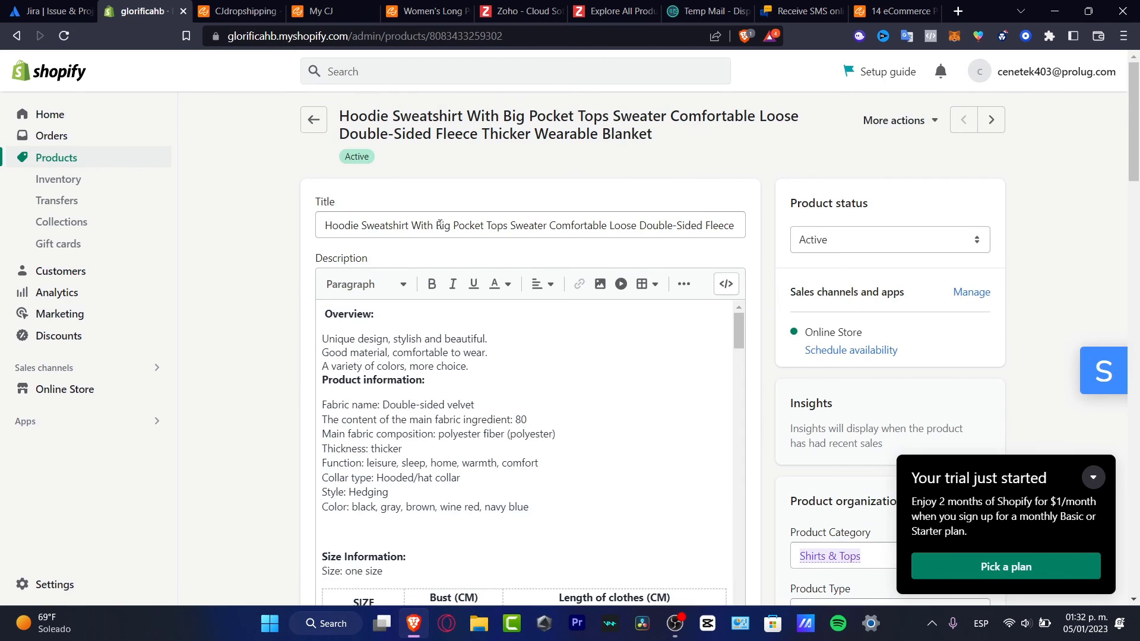
left_click_drag(548, 225, 857, 225)
key("BackSpace")
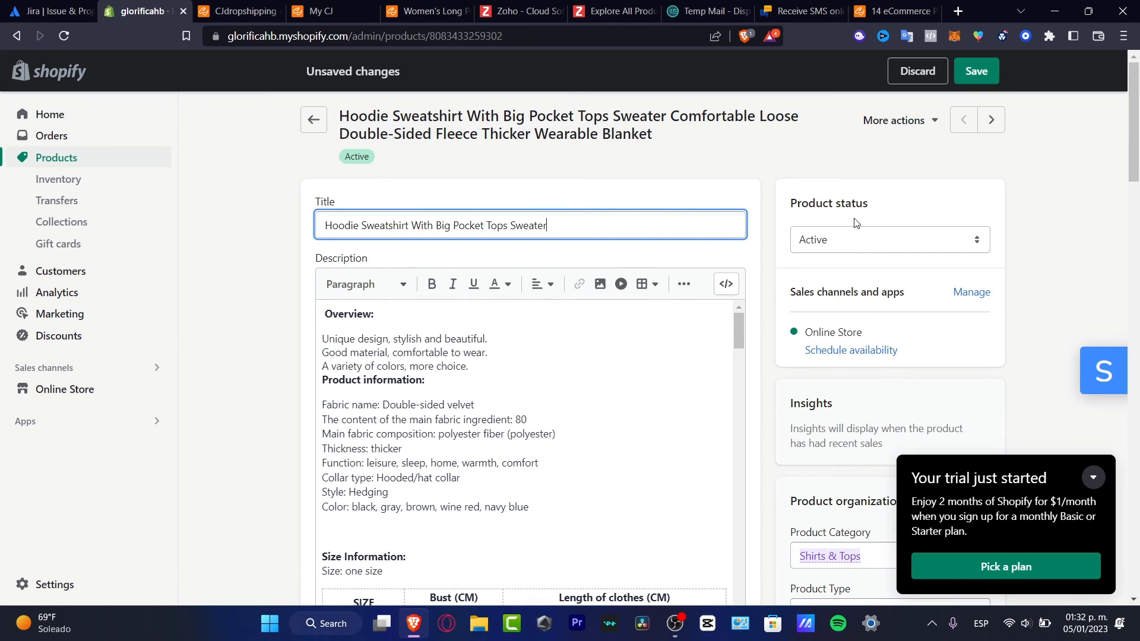
left_click(995, 78)
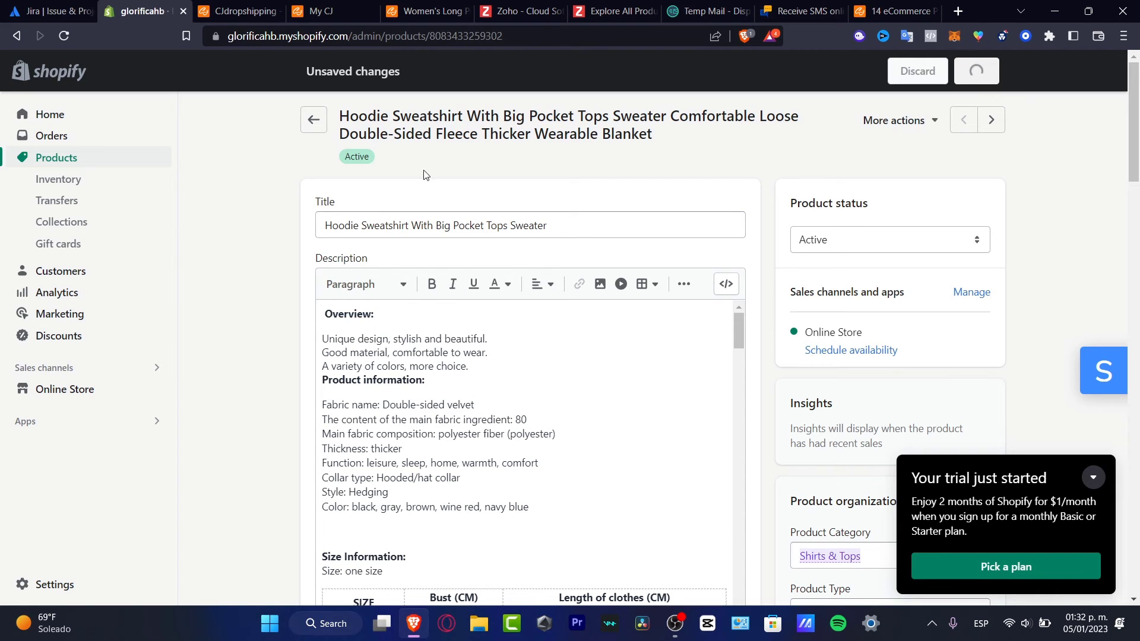
left_click(313, 119)
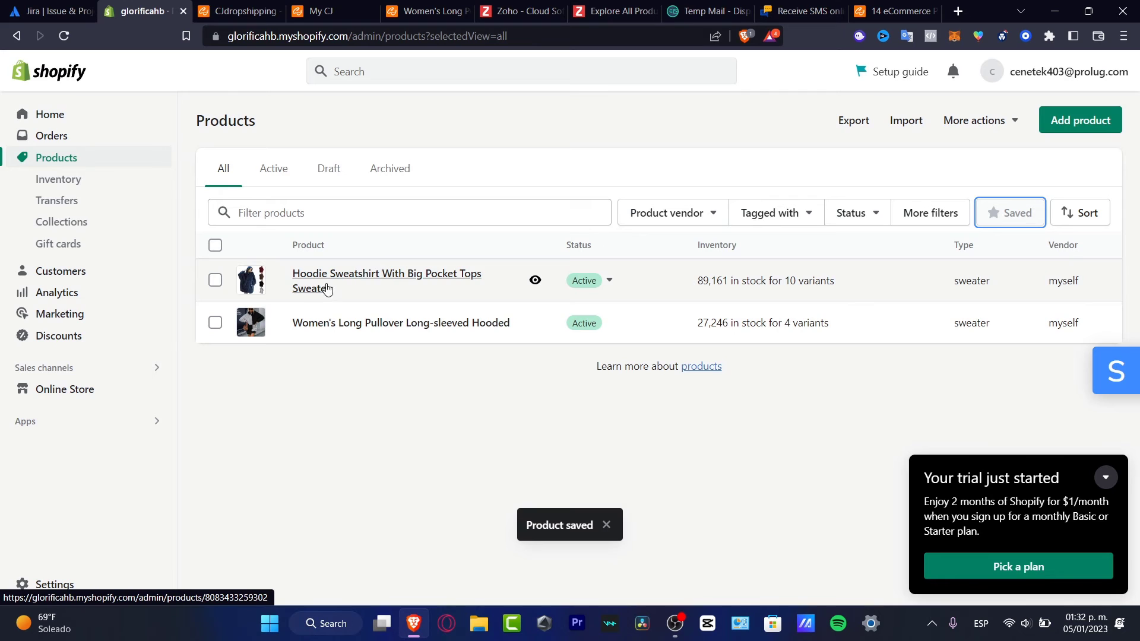
left_click(83, 390)
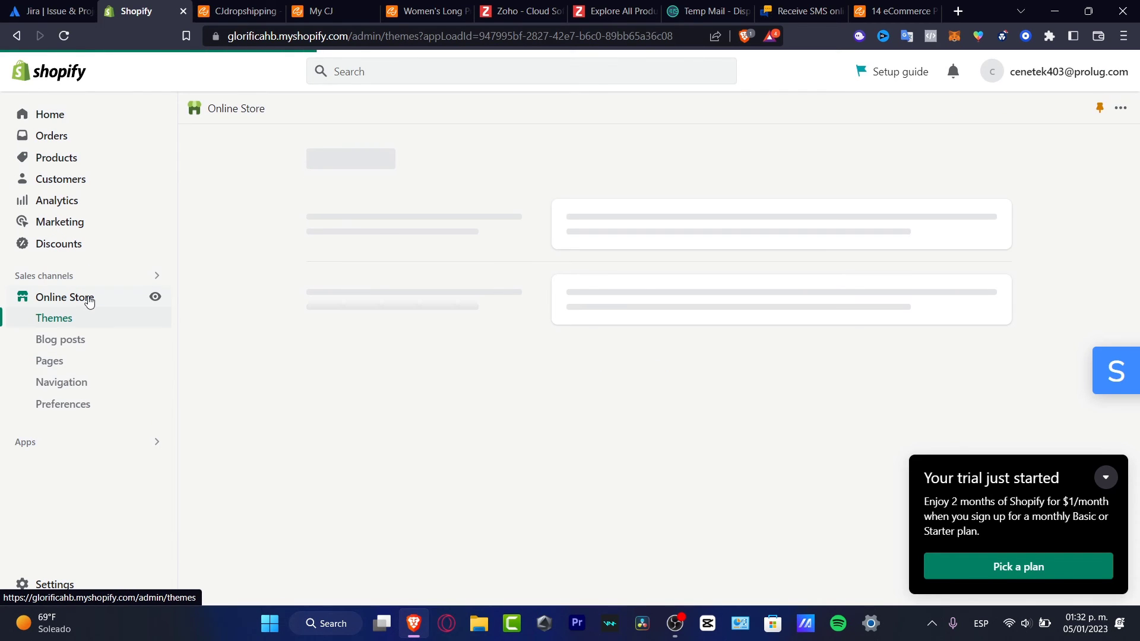
Open the Dawn theme editor and check the Featured products section shows both hoodies
left_click(1106, 478)
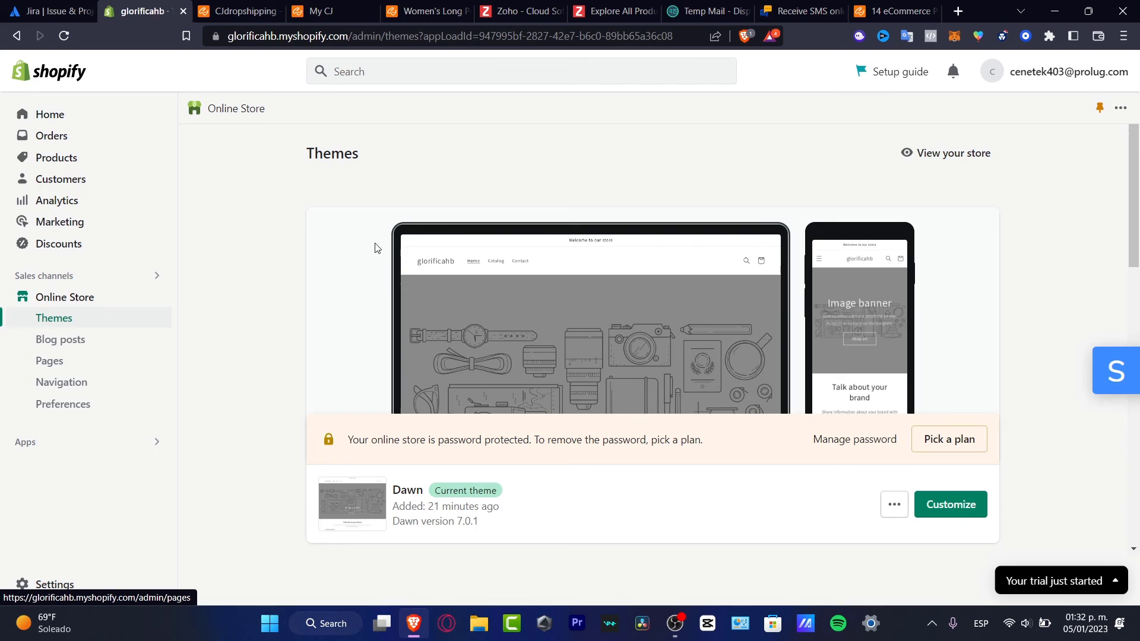
left_click(968, 509)
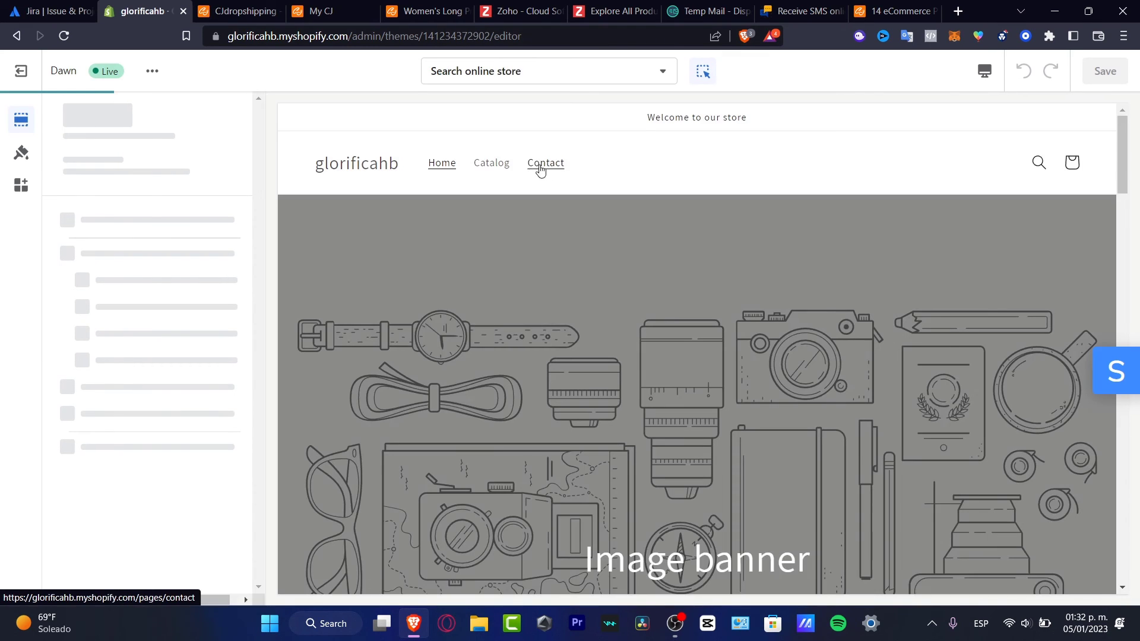
scroll(736, 309, "down", 3)
scroll(737, 313, "down", 6)
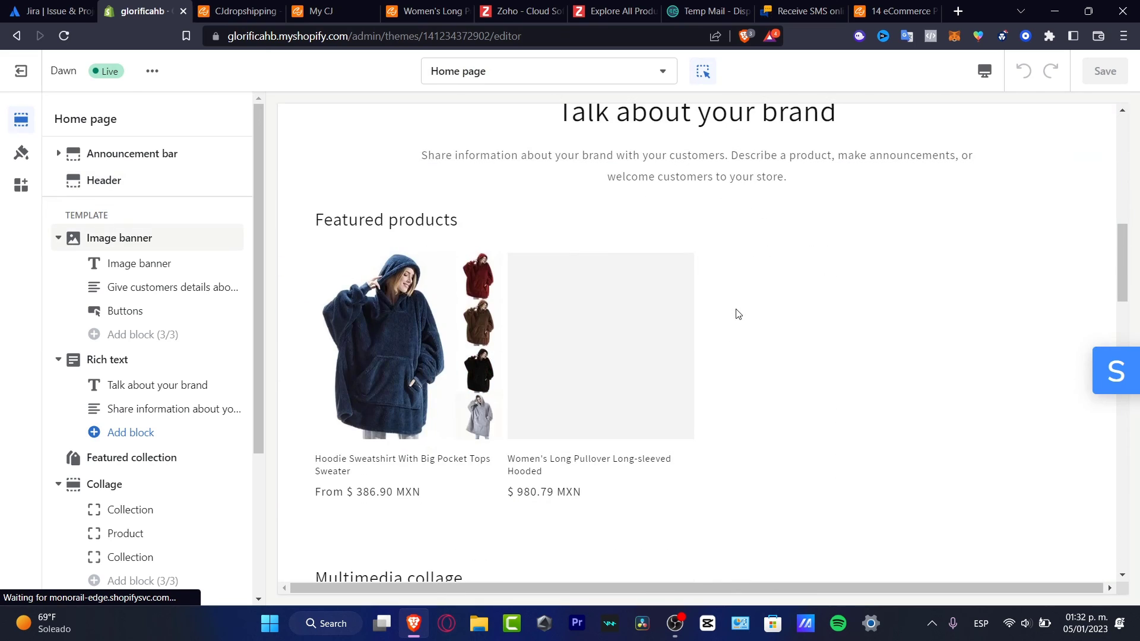
left_click(440, 274)
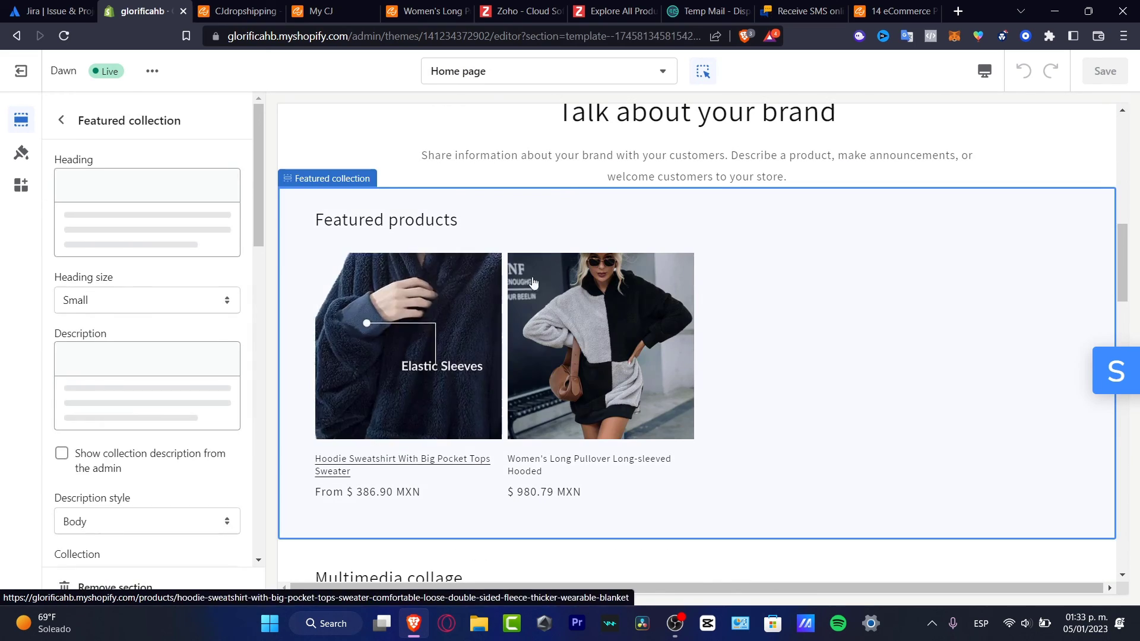
left_click(61, 120)
scroll(203, 368, "down", 3)
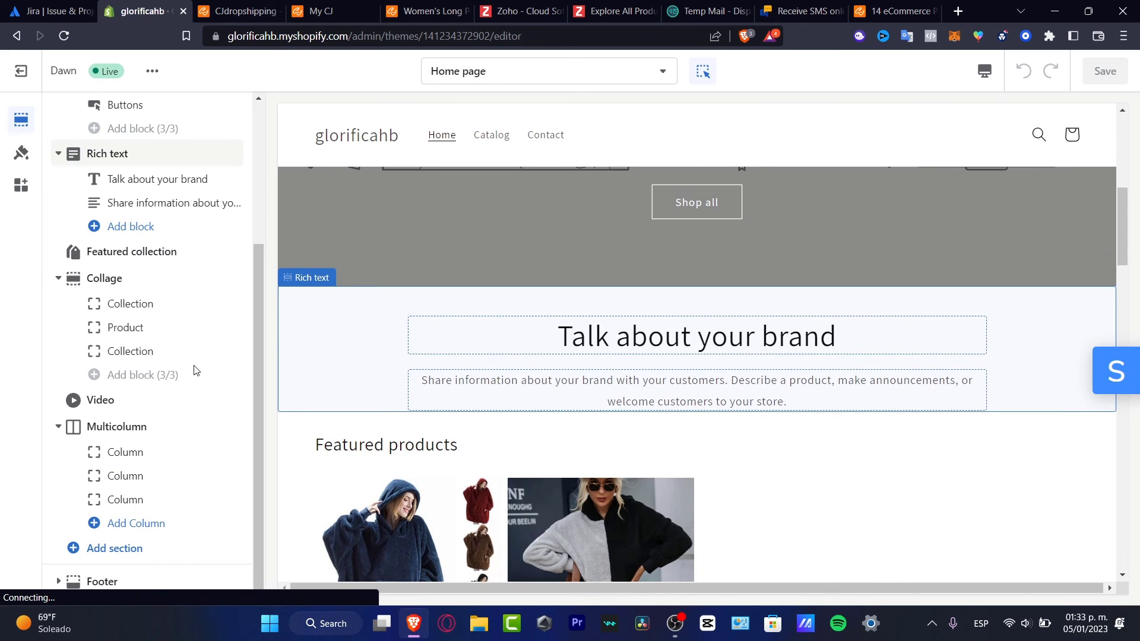
scroll(774, 415, "up", 4)
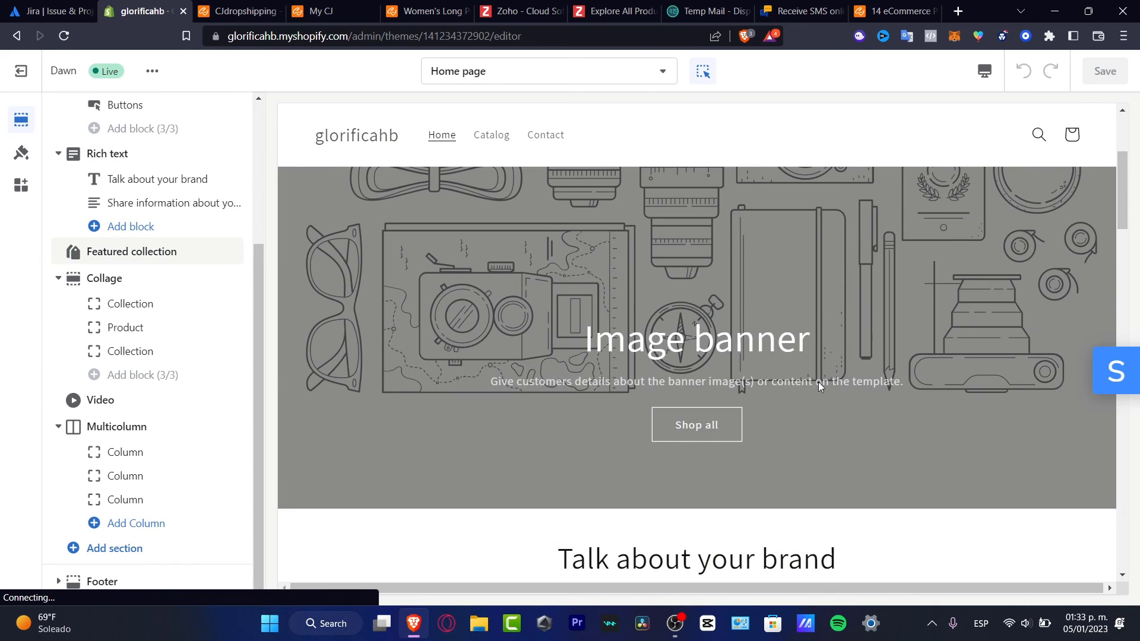
Replace the Image banner's first image with the Default logo, then exit the editor
left_click(597, 383)
left_click(476, 260)
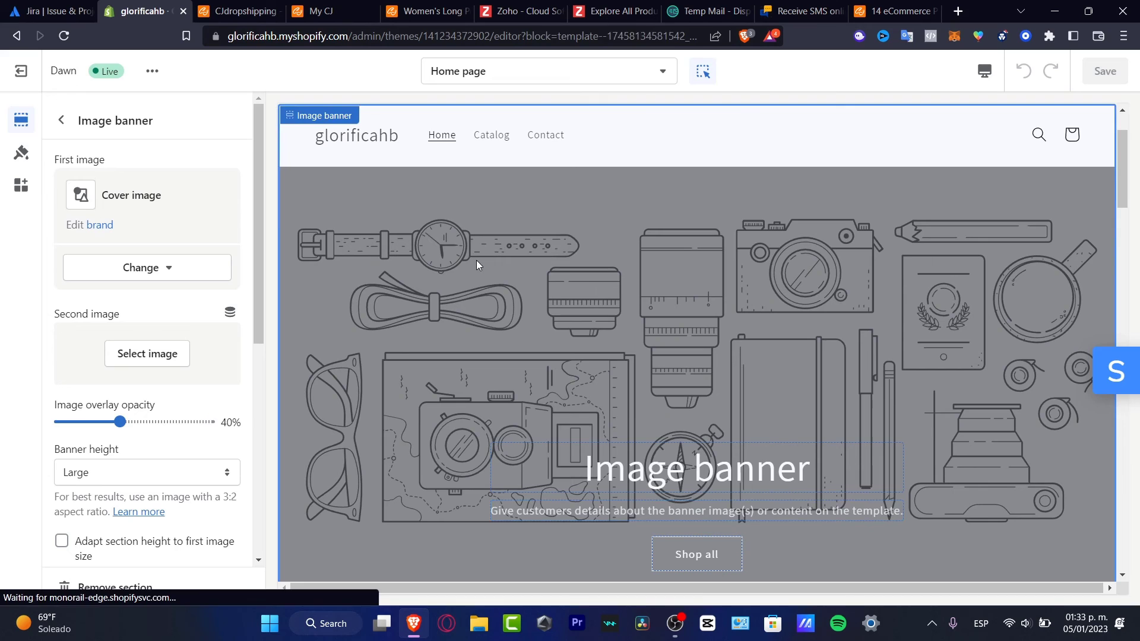
left_click(183, 275)
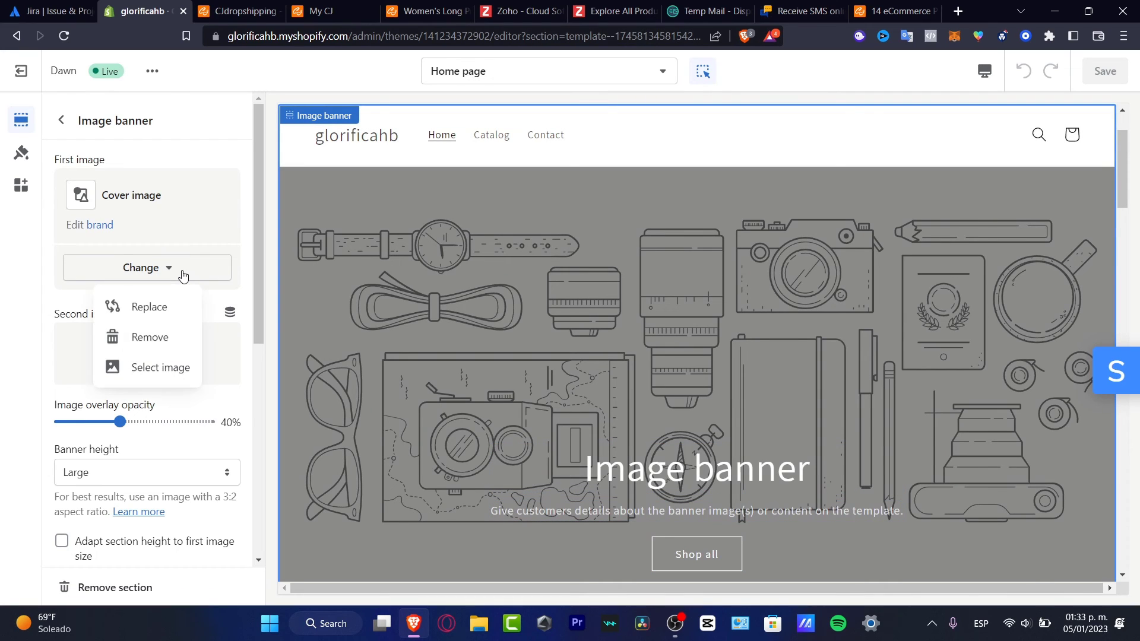
left_click(156, 307)
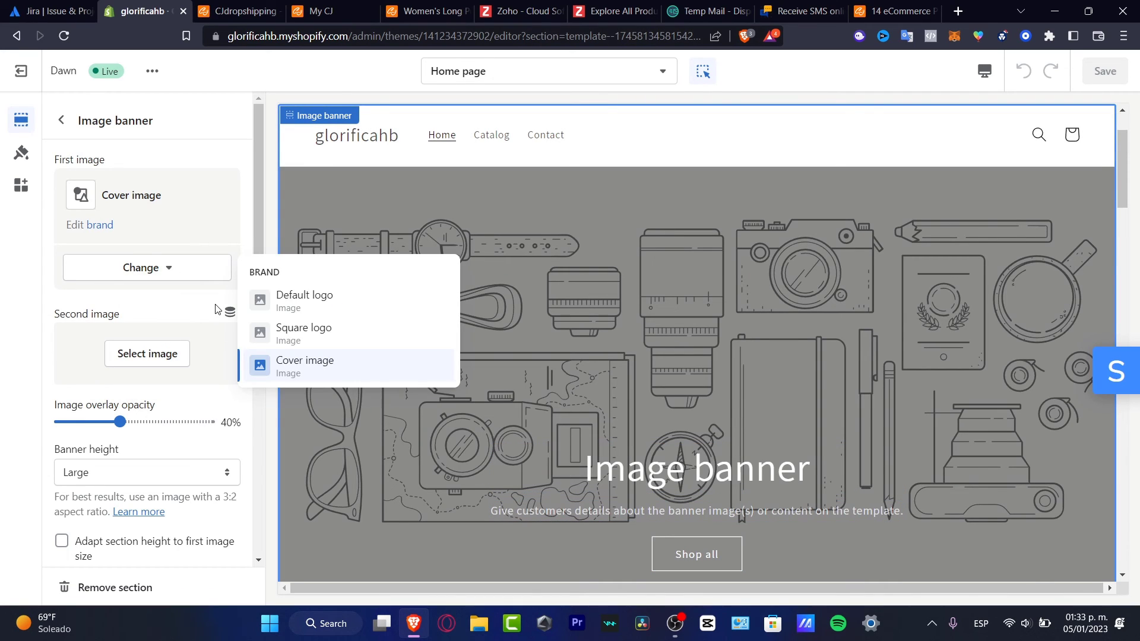
key("Return")
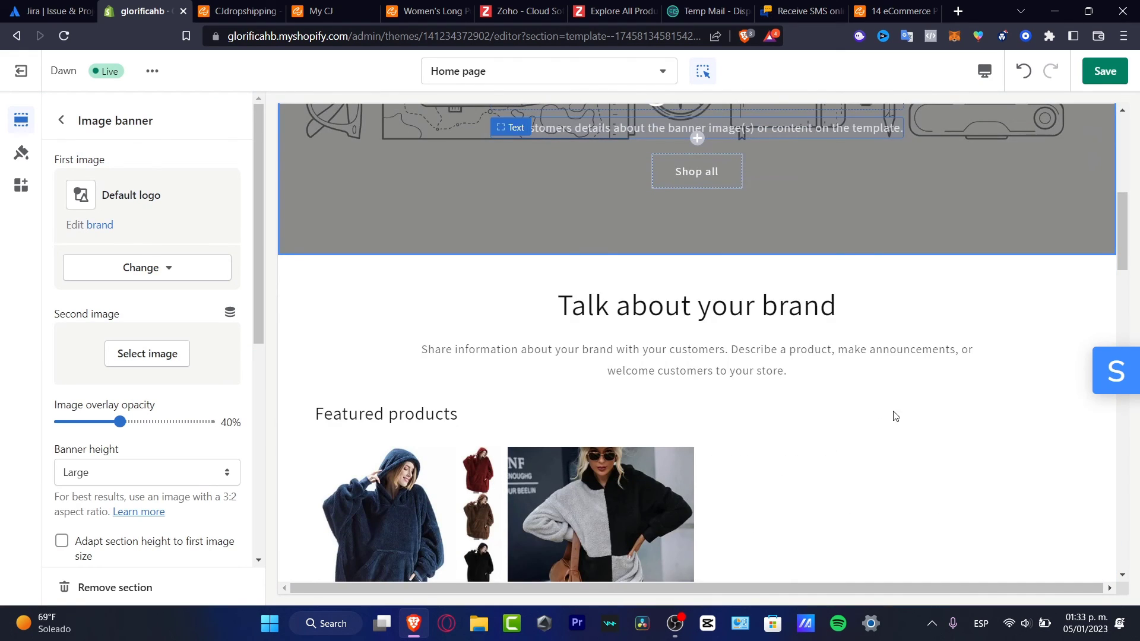
left_click(861, 436)
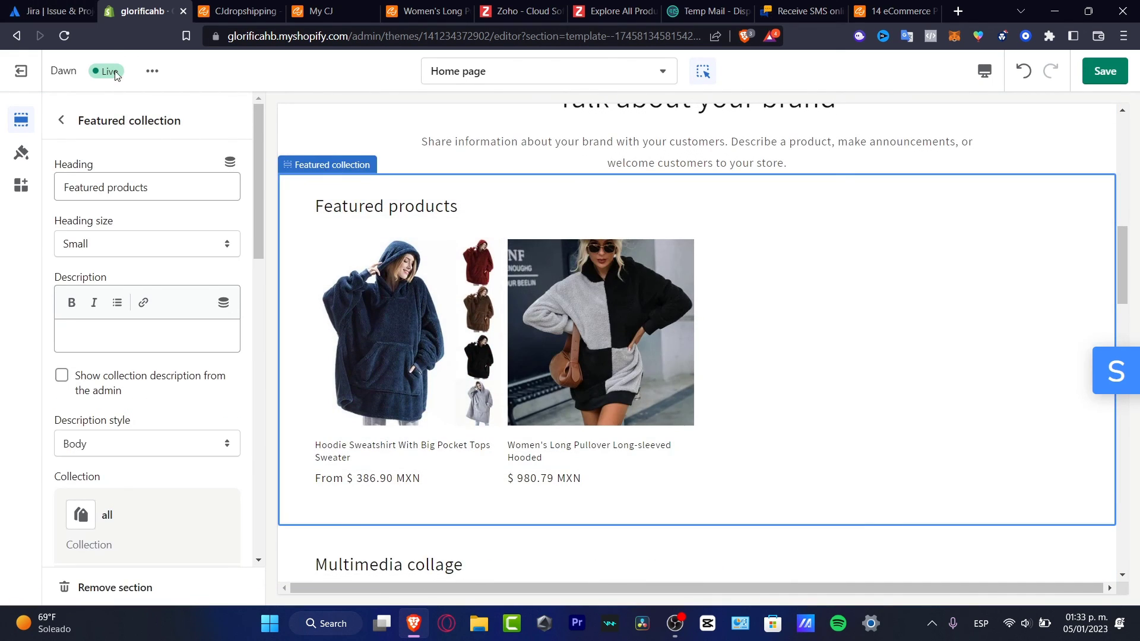
left_click(27, 78)
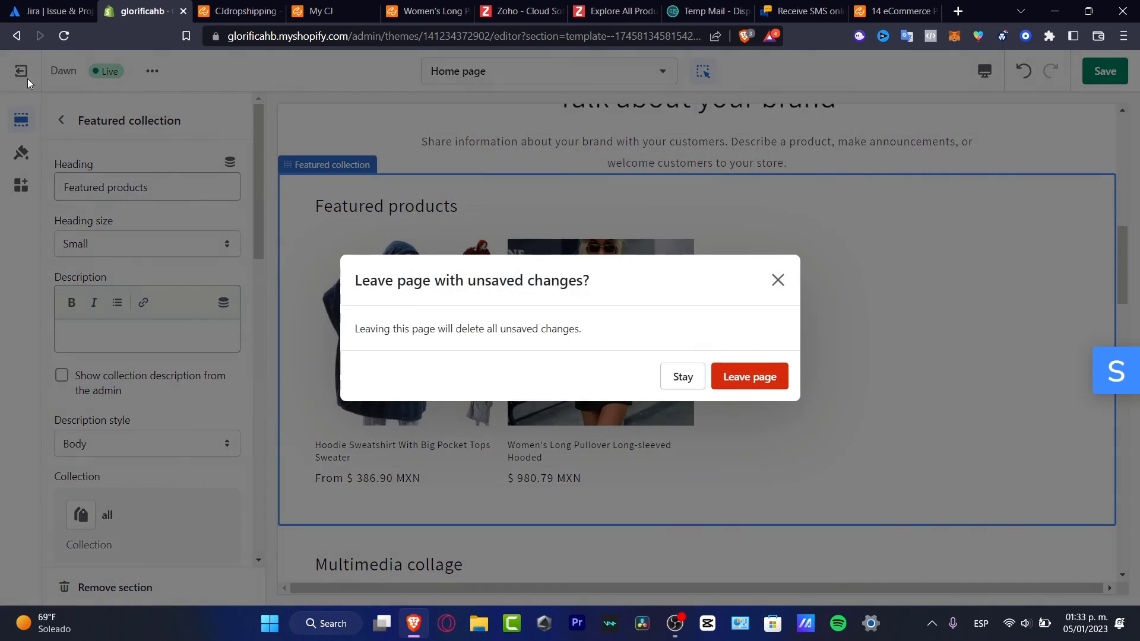
Discard the theme edits and list third-party payment providers such as Stripe and Mercado Pago
left_click(722, 375)
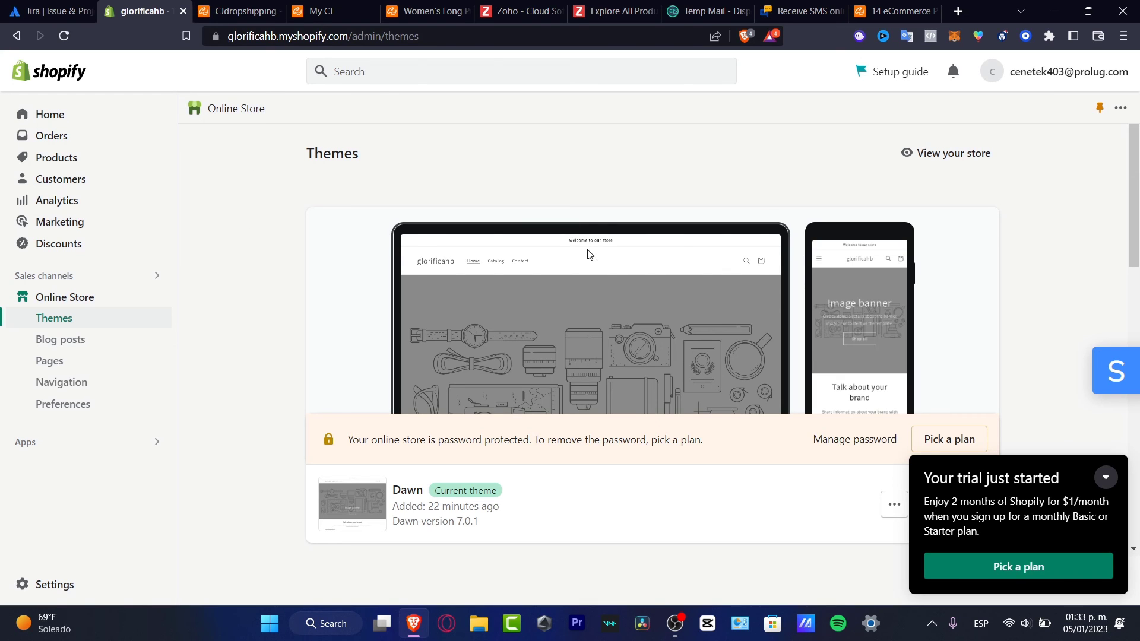
left_click(1104, 477)
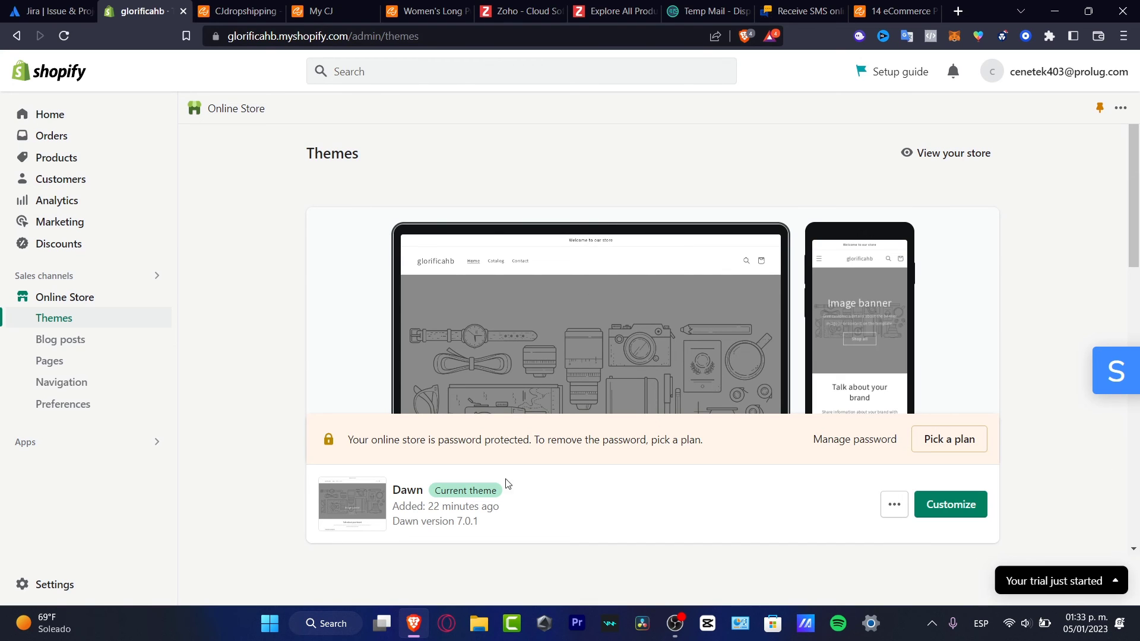
left_click(68, 579)
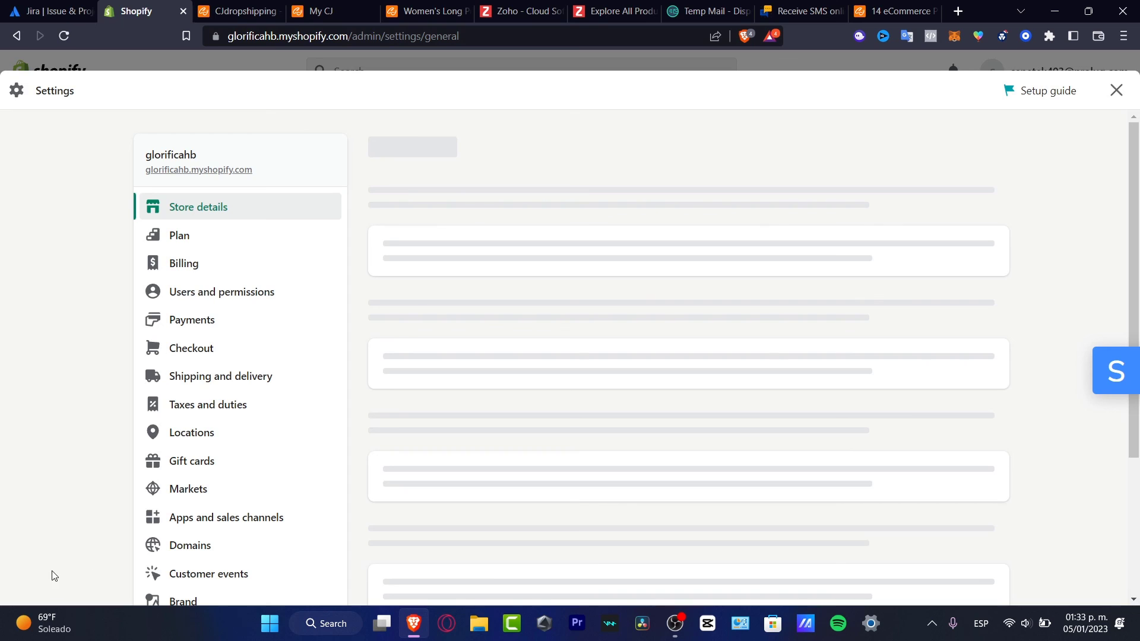
left_click(216, 321)
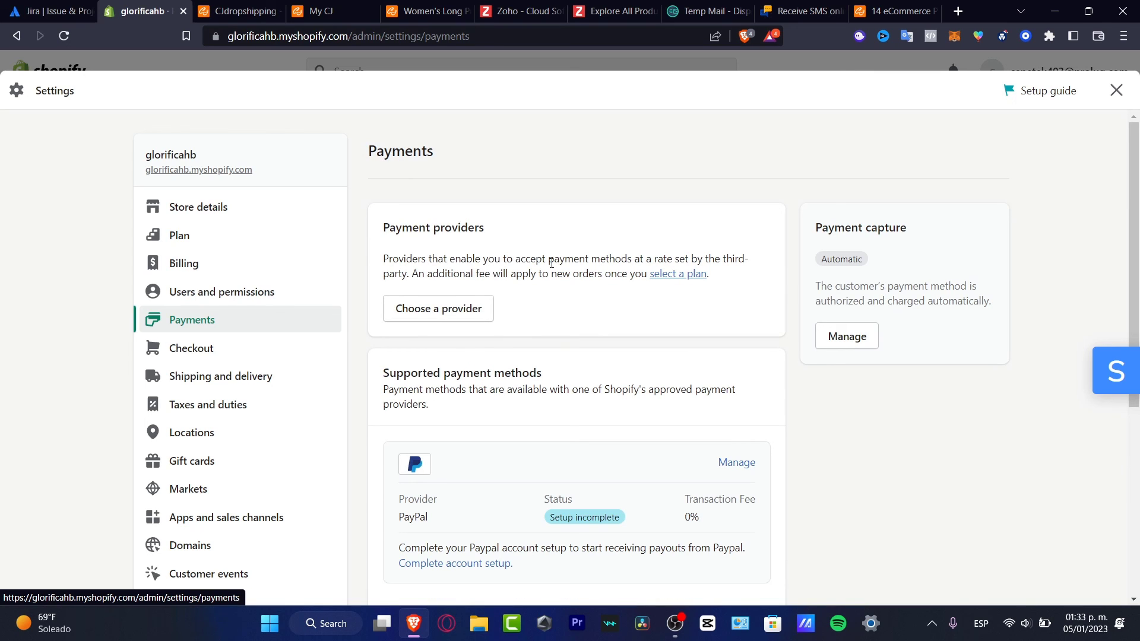
left_click(482, 309)
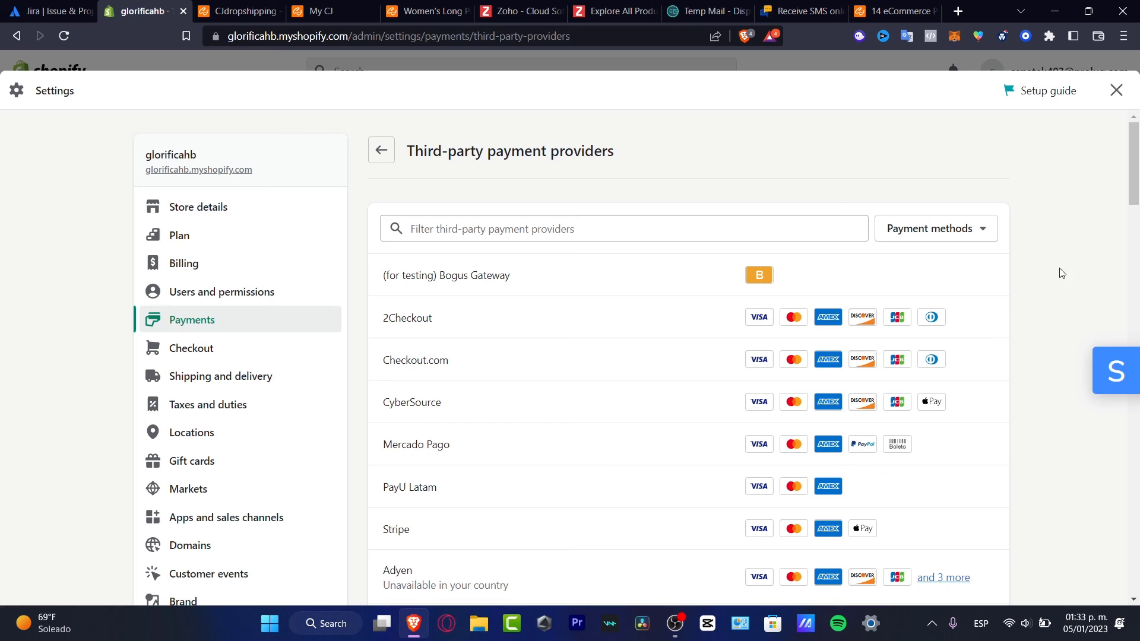
left_click_drag(1131, 170, 1129, 201)
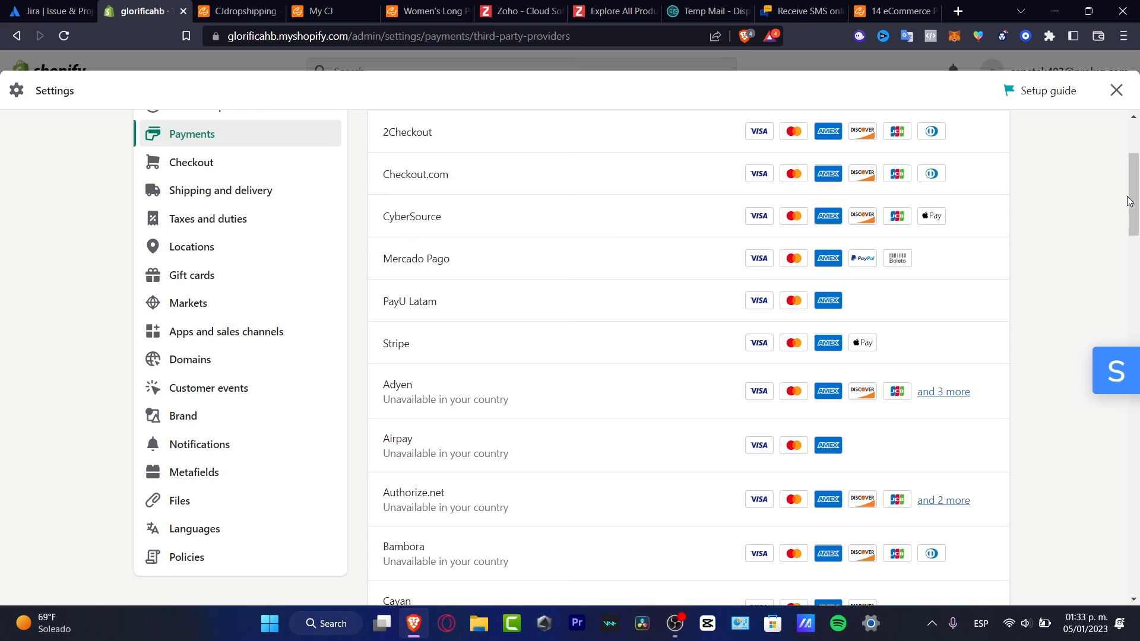